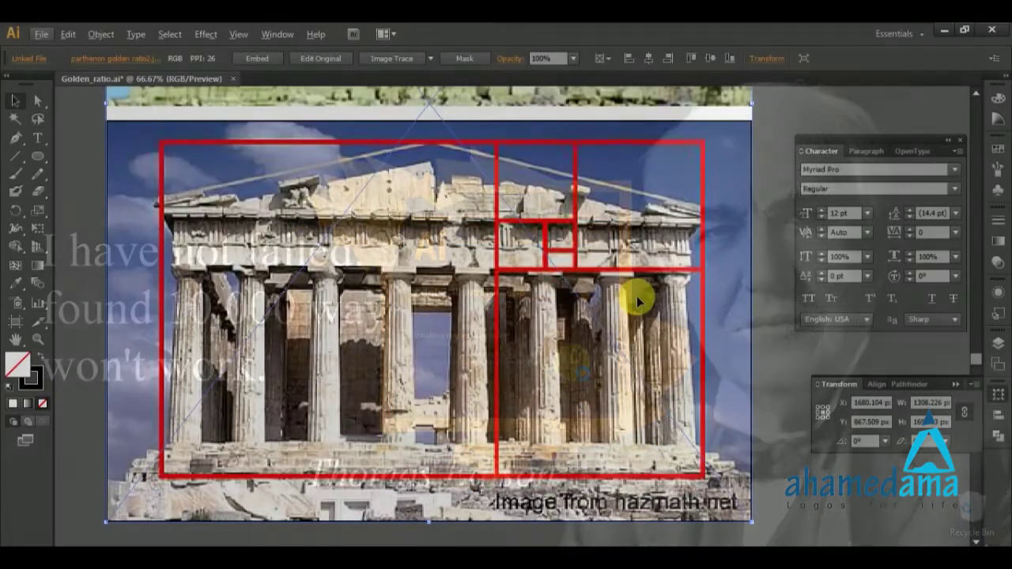
Step: Close the Parthenon golden-ratio example file, leaving no document open
scroll(601, 447, "up", 3)
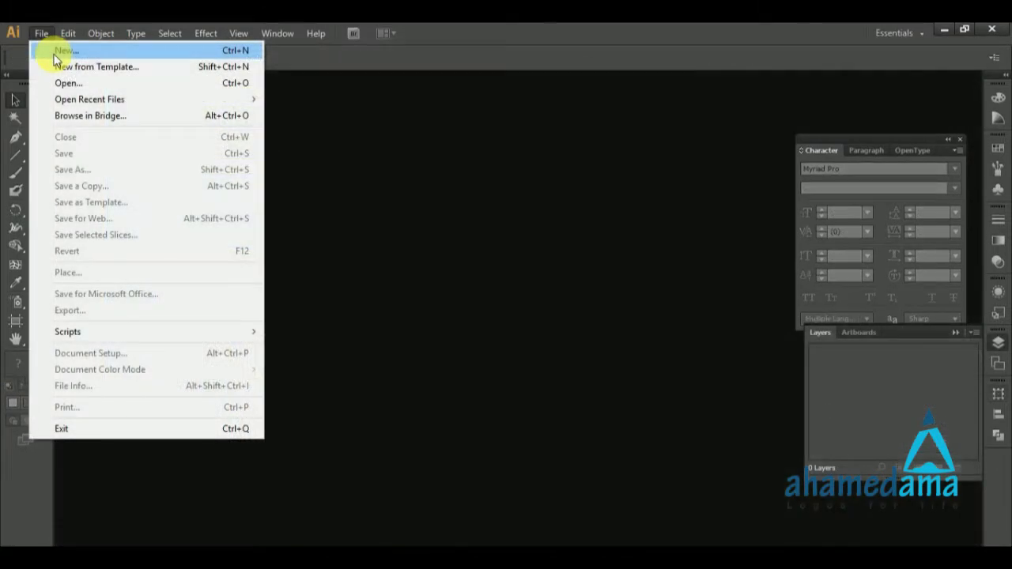
Step: Create a new Web-profile RGB document named Golden_ratio with a 960 x 560 px artboard
left_click(55, 53)
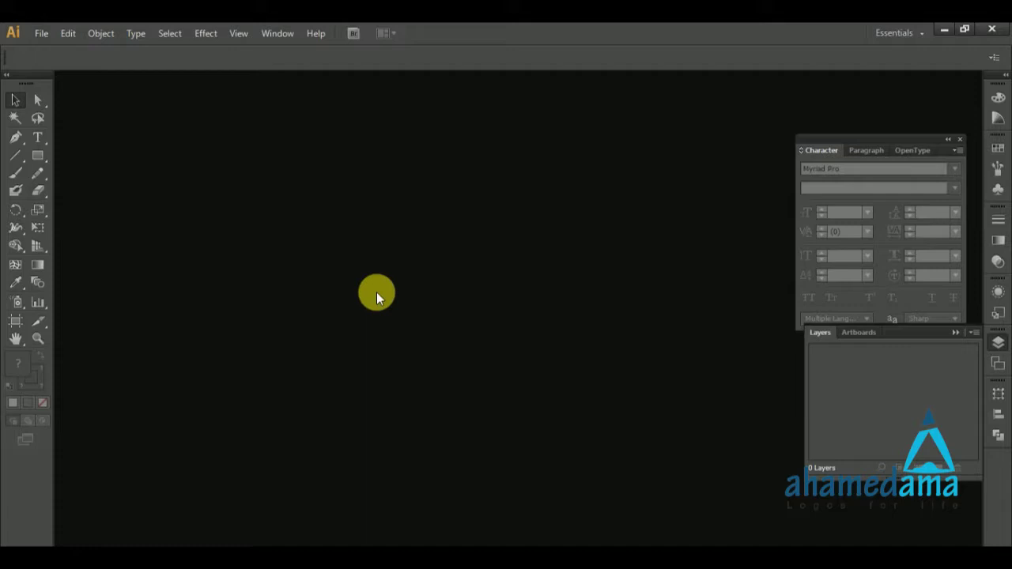
key("ctrl+n")
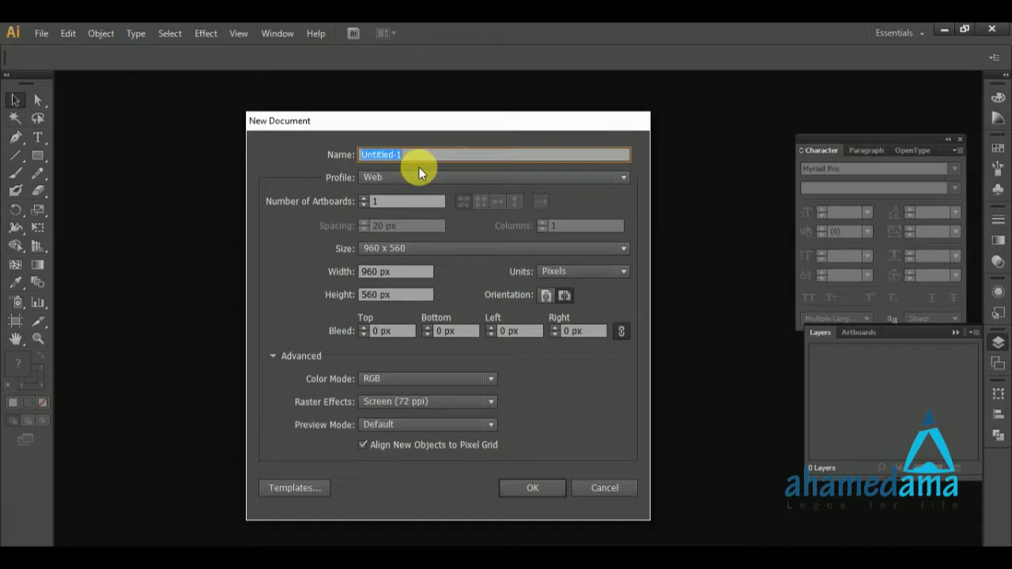
type("Golden_ratio")
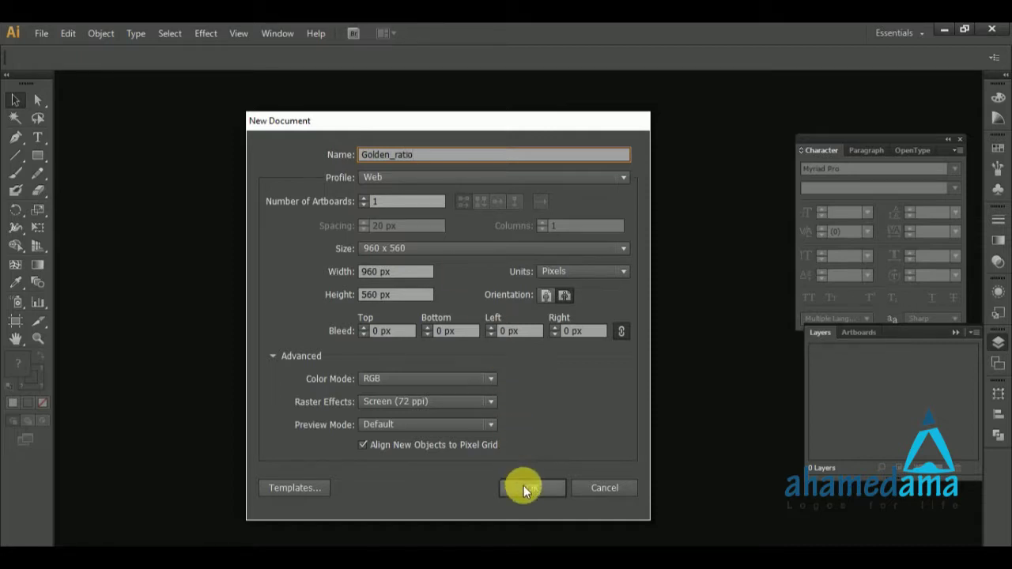
left_click(474, 179)
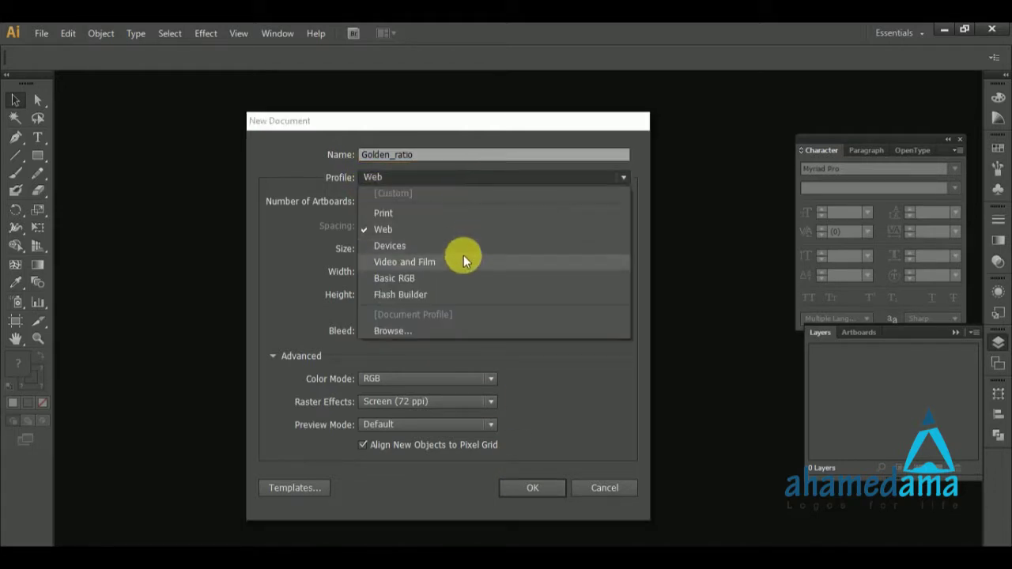
left_click(452, 178)
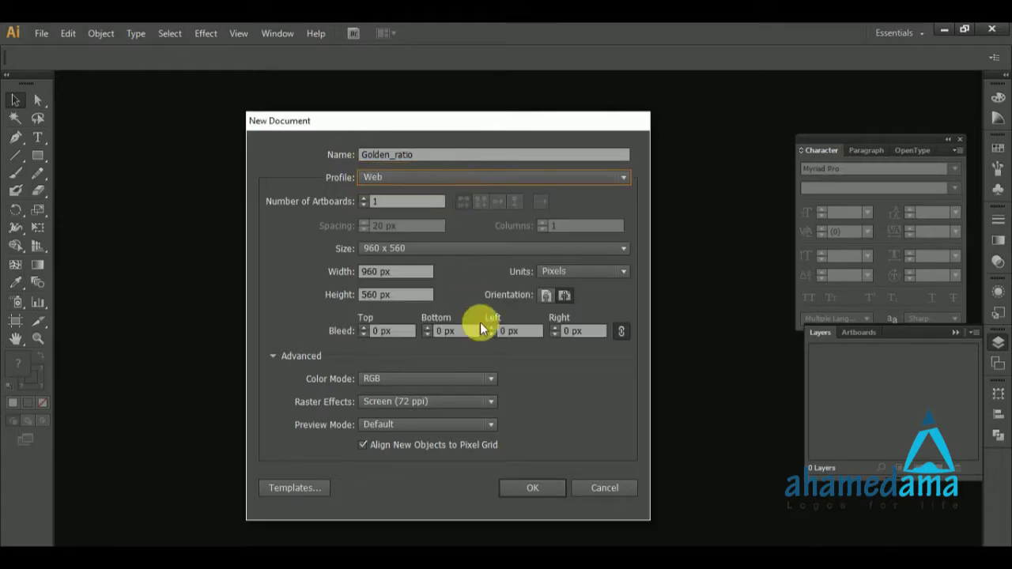
left_click(544, 487)
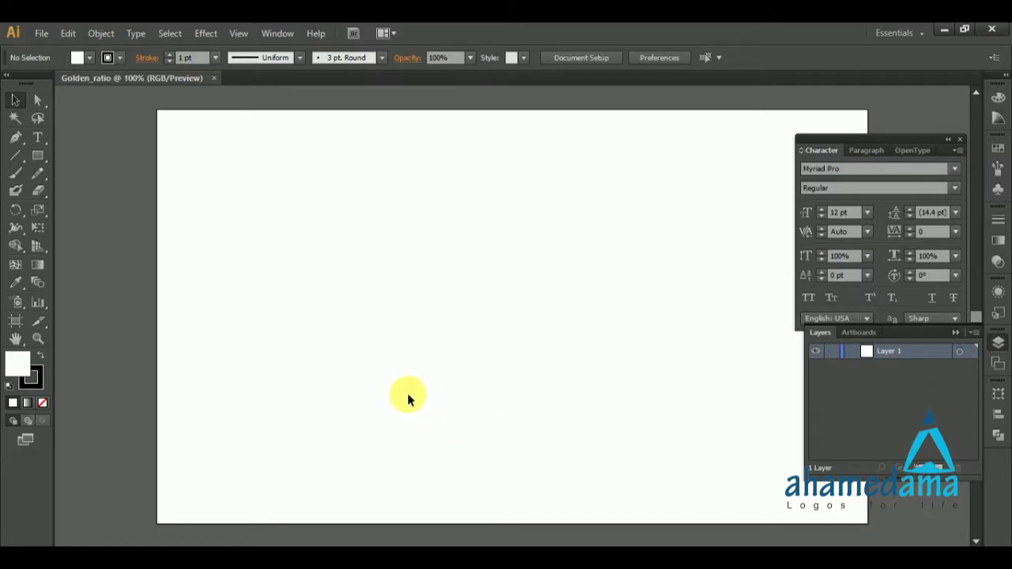
Step: Uncheck Align New Objects to Pixel Grid in the Transform panel's flyout menu
left_click(1003, 394)
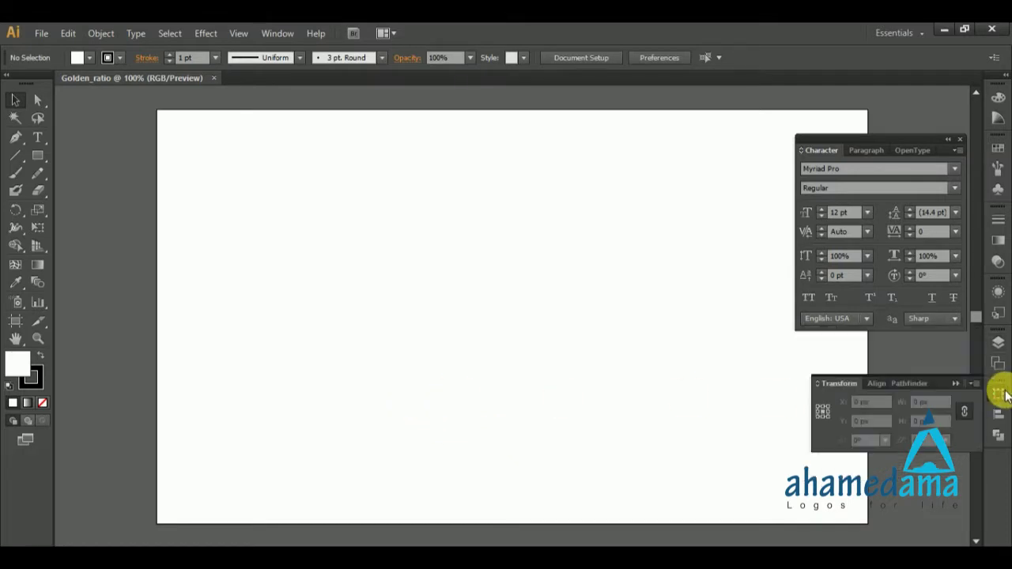
left_click(956, 384)
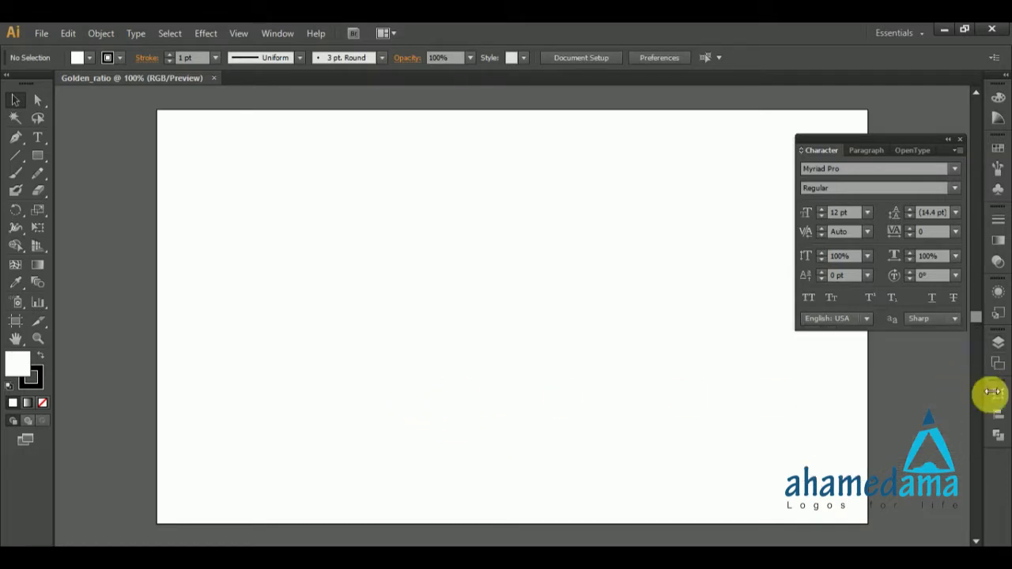
left_click(997, 397)
left_click(973, 385)
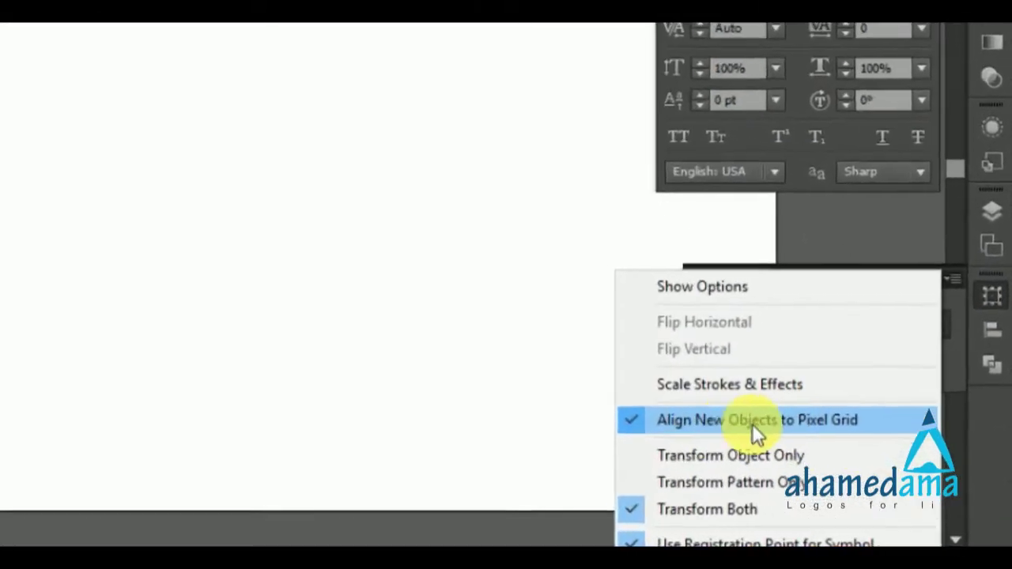
left_click(648, 406)
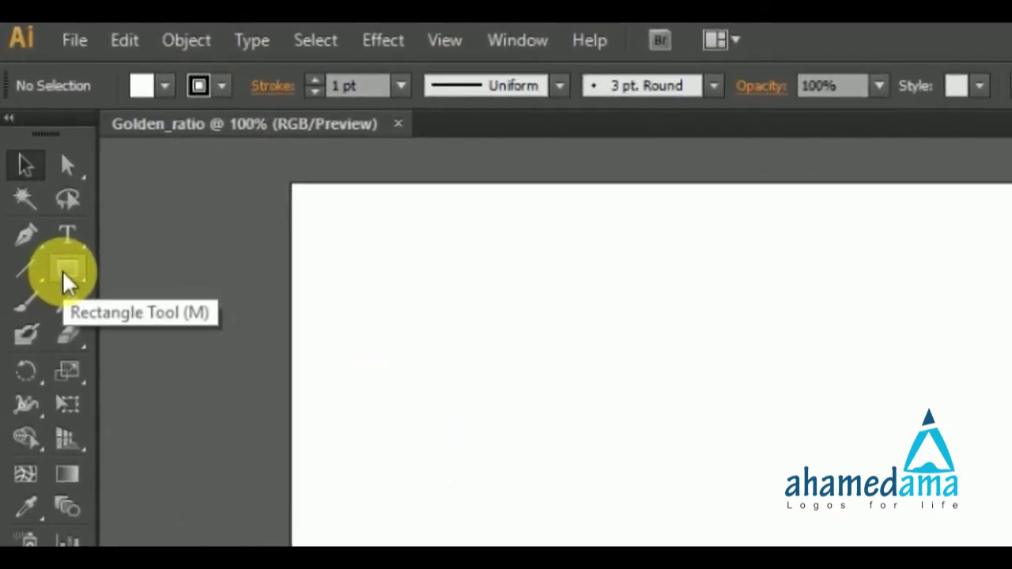
left_click(63, 257)
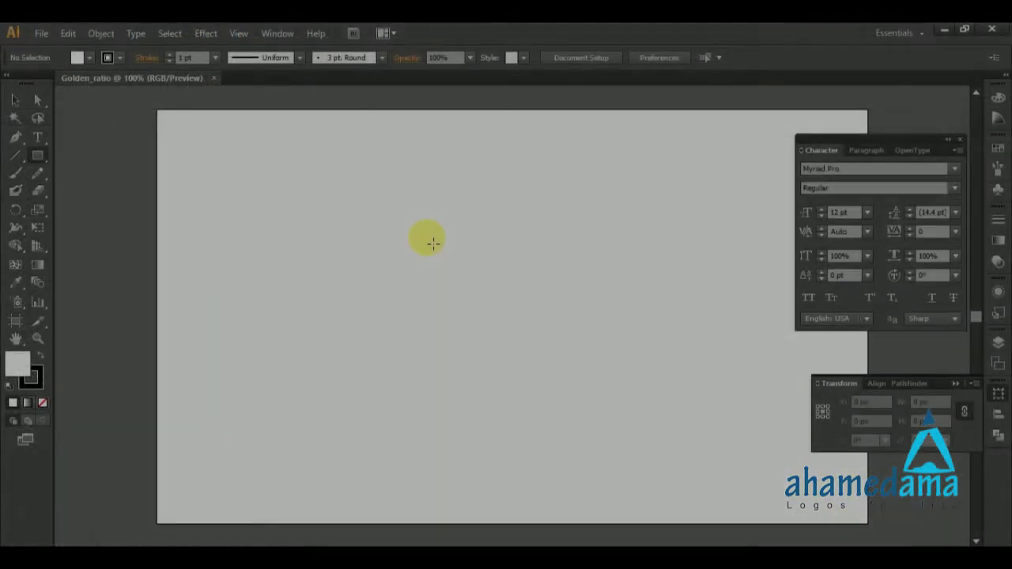
Step: Place an exact 20 x 20 px square on the artboard with the Rectangle tool
left_click(433, 243)
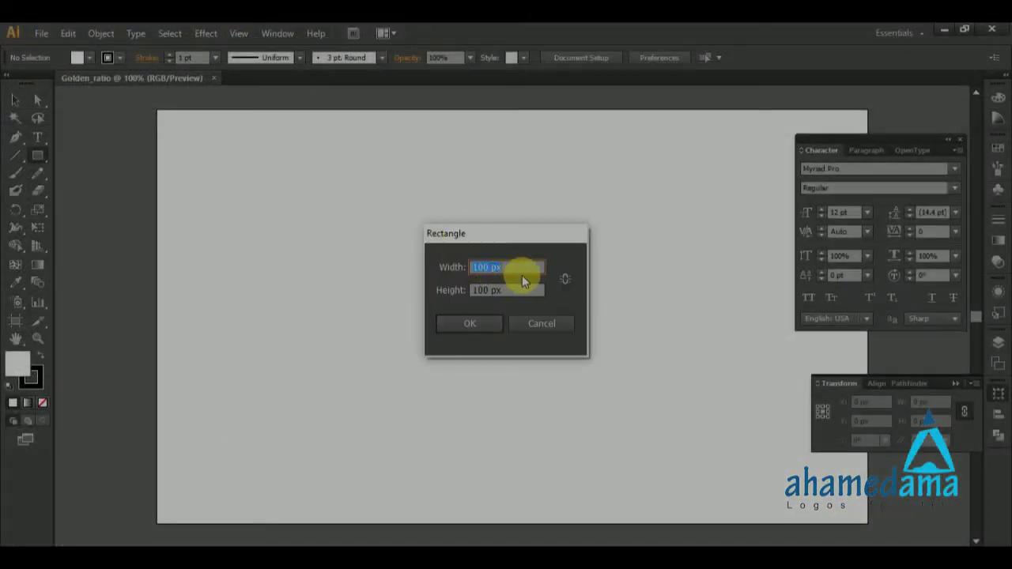
type("20")
key("Tab")
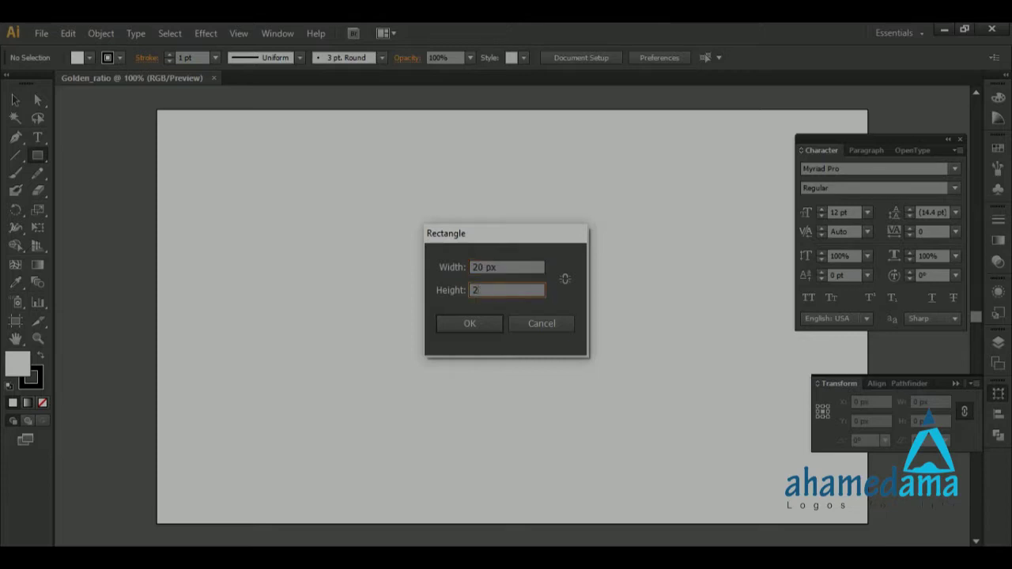
type("20")
key("Tab")
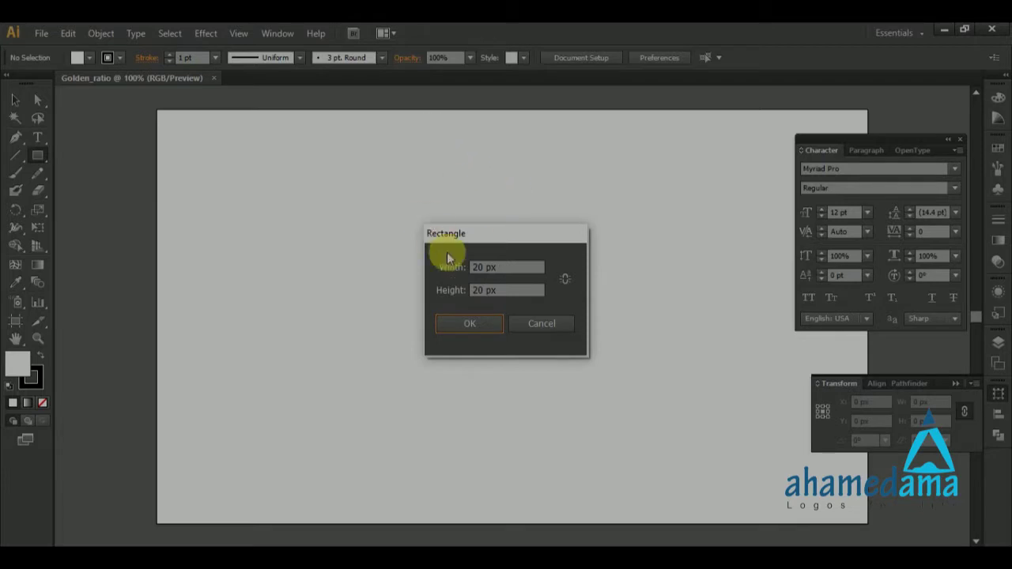
left_click(469, 325)
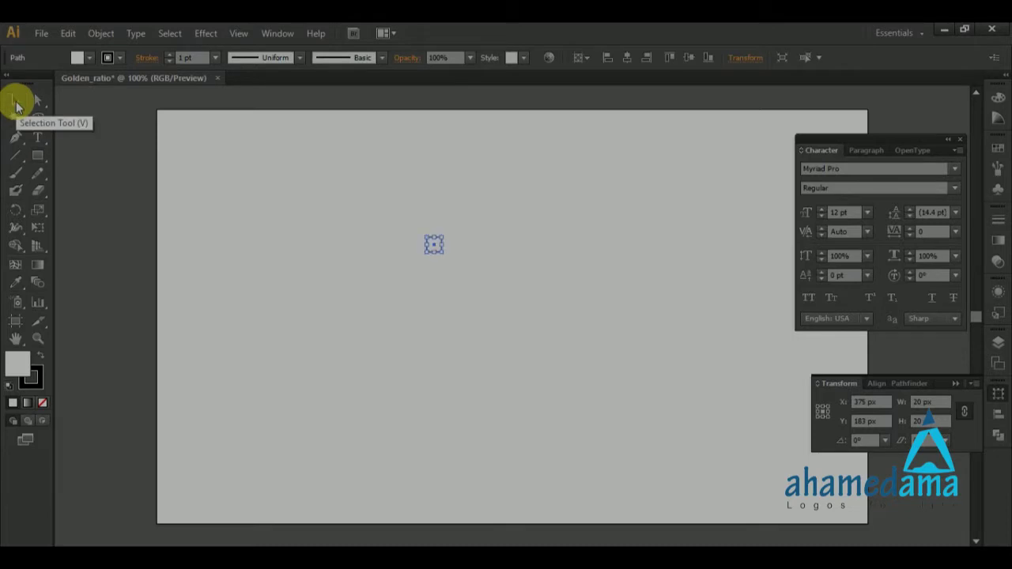
Step: Zoom in on the square, deselect it and pick the Ellipse tool
scroll(464, 242, "up", 5)
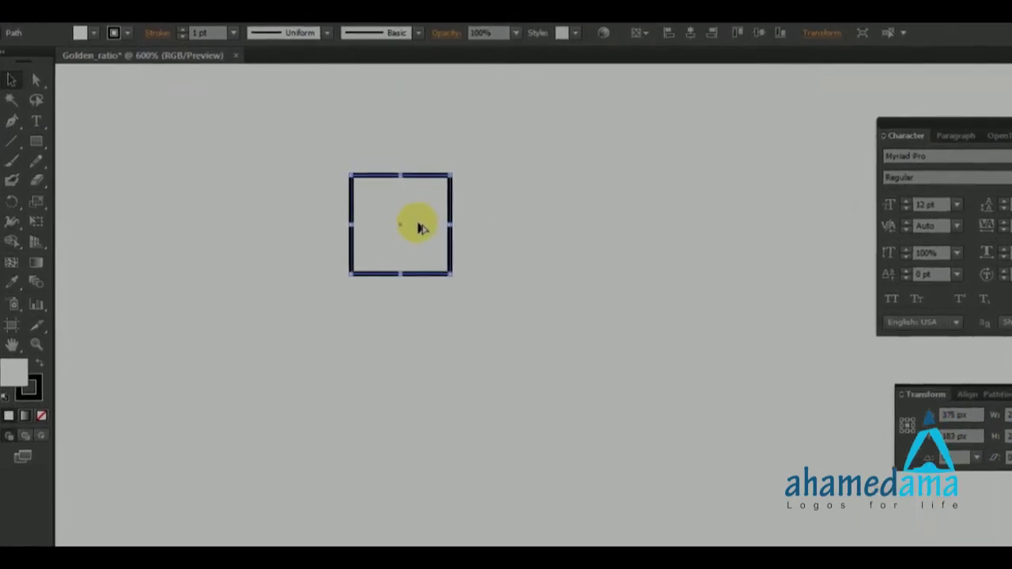
scroll(417, 222, "up", 2)
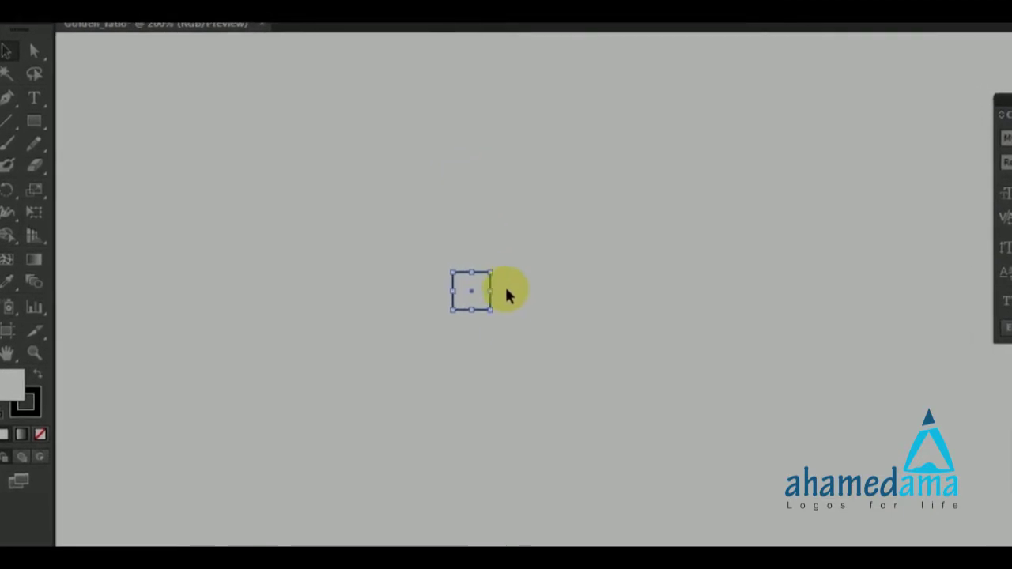
left_click(503, 343)
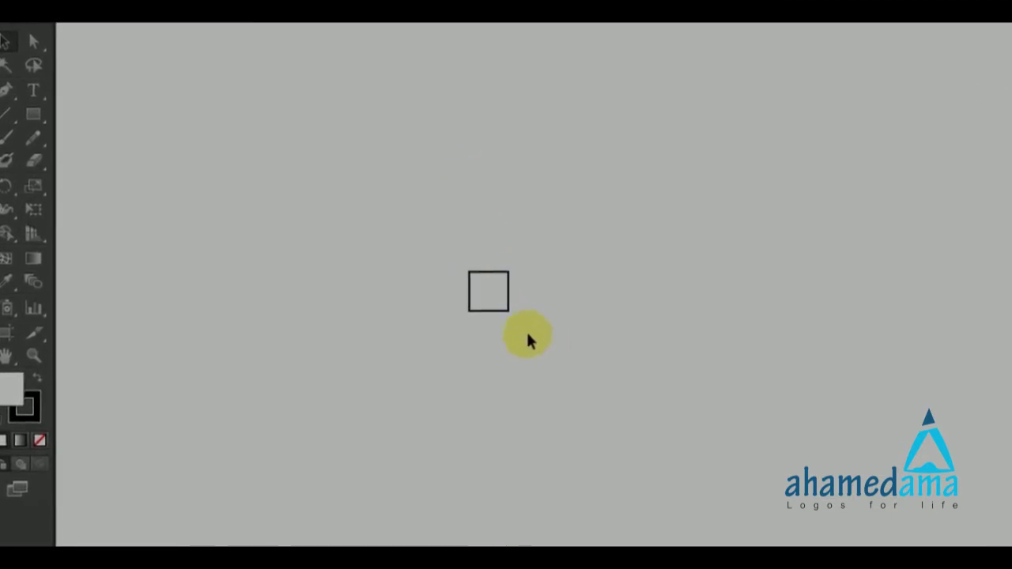
left_click_drag(27, 100, 135, 145)
scroll(527, 303, "up", 4)
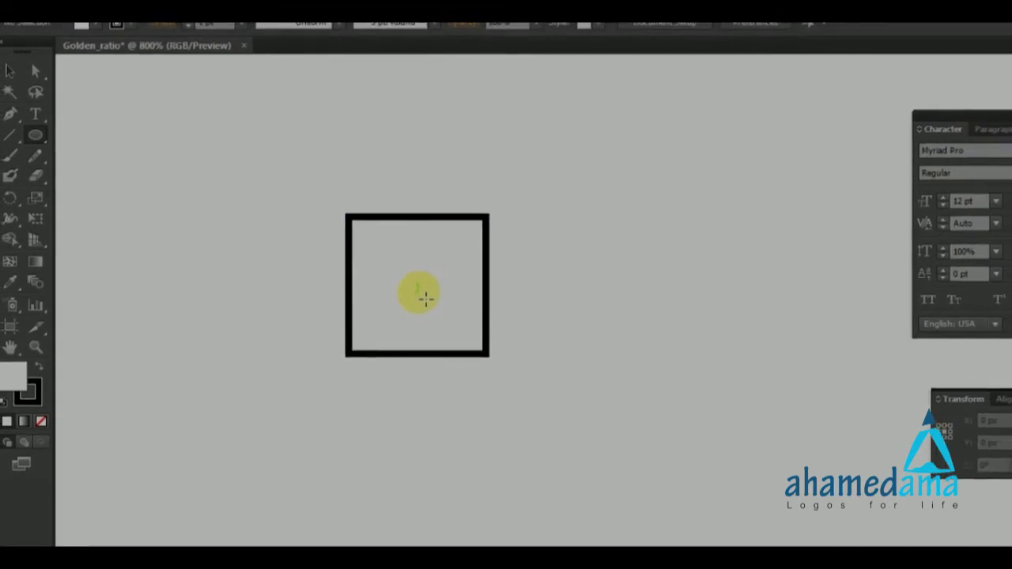
Step: Draw a 20 x 20 px circle out from the square's centre, touching all four sides
left_click(252, 26)
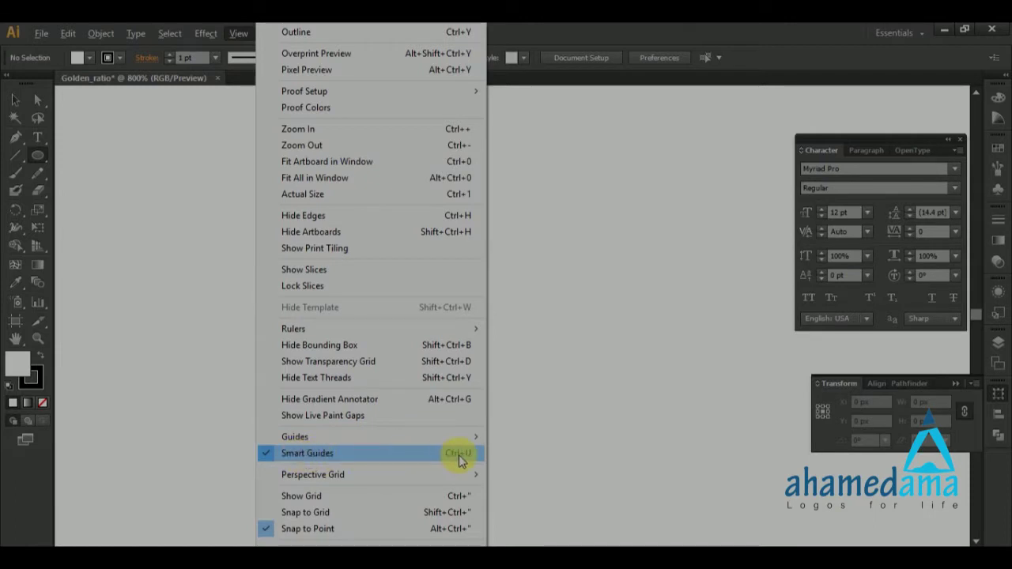
left_click(536, 169)
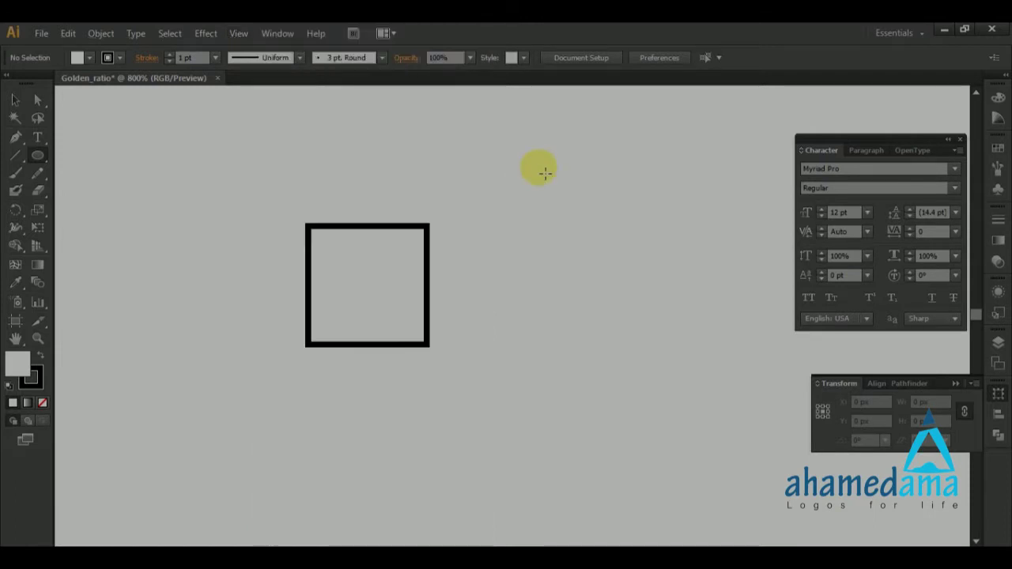
left_click(539, 172)
left_click(542, 325)
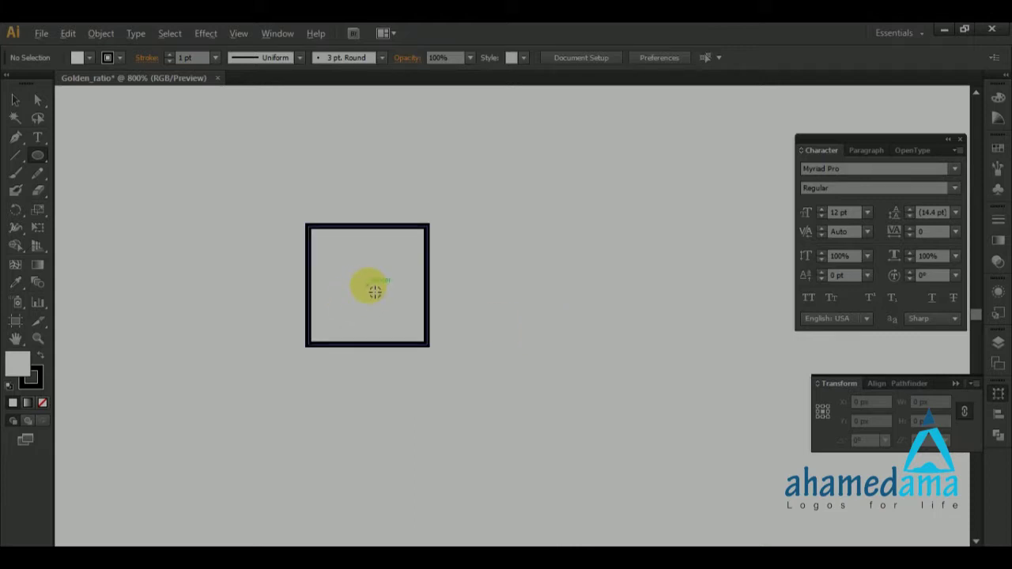
left_click_drag(367, 285, 415, 351)
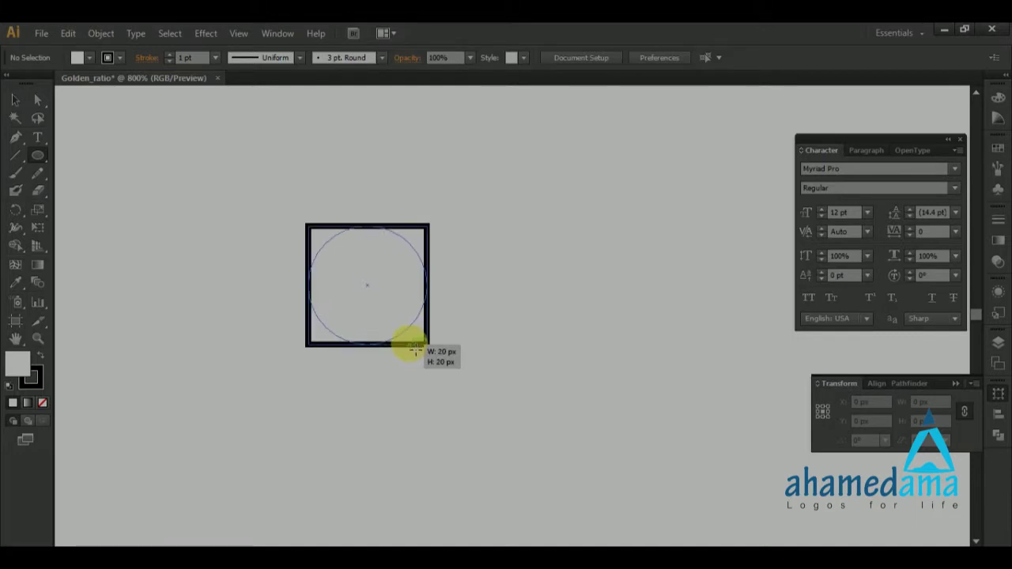
left_click_drag(415, 350, 415, 349)
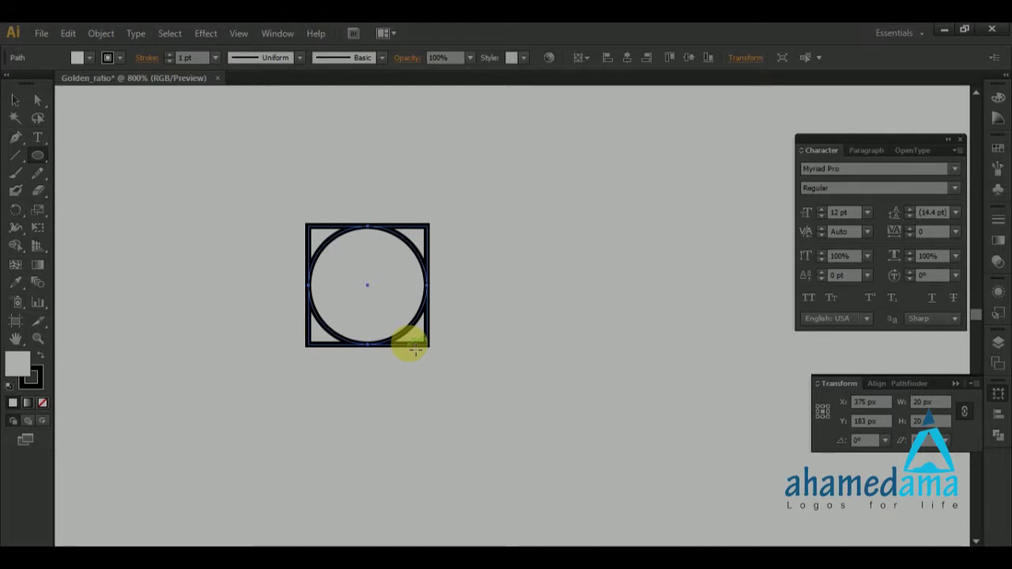
left_click(238, 33)
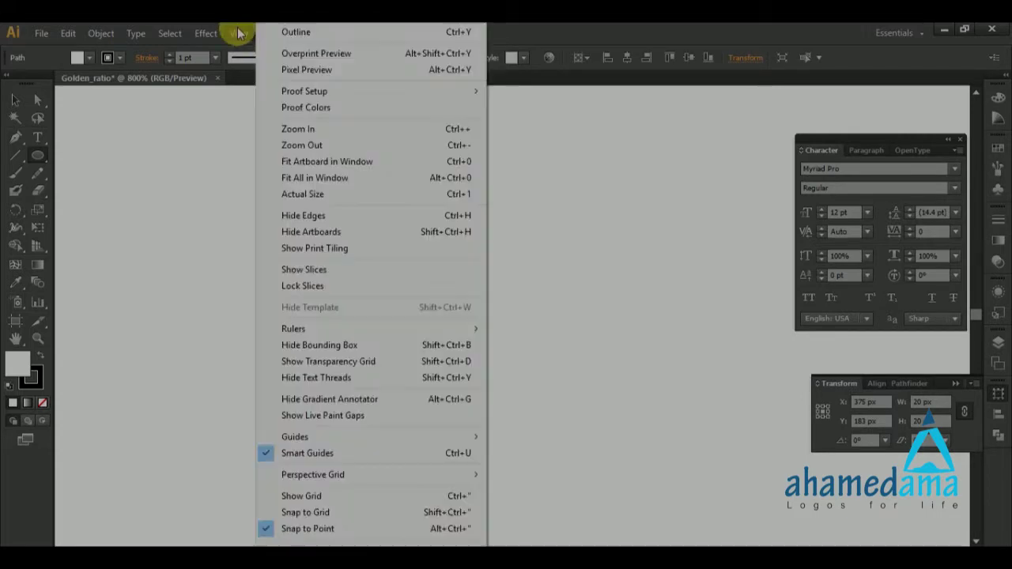
left_click(299, 35)
scroll(352, 226, "up", 5)
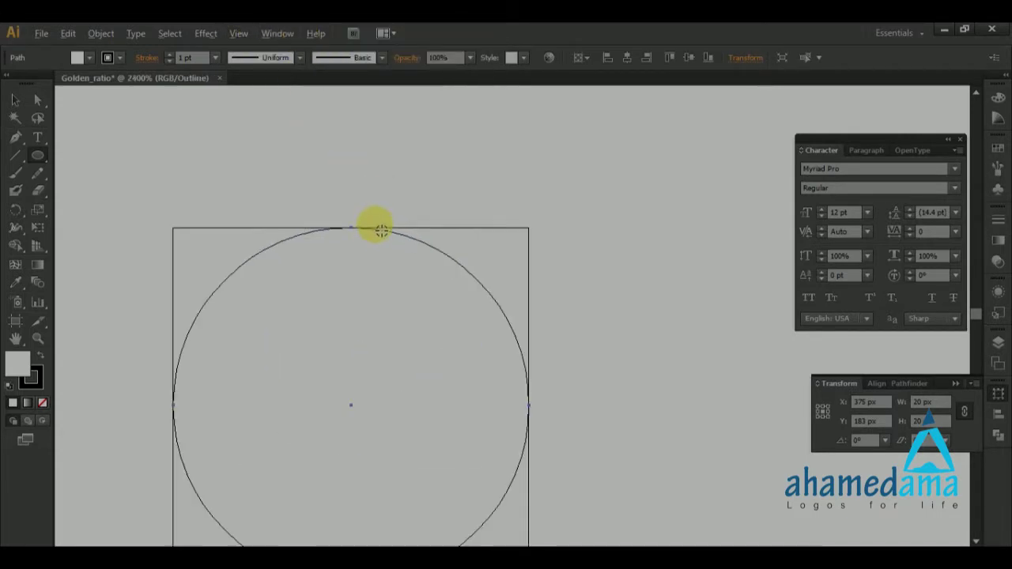
scroll(353, 229, "up", 1)
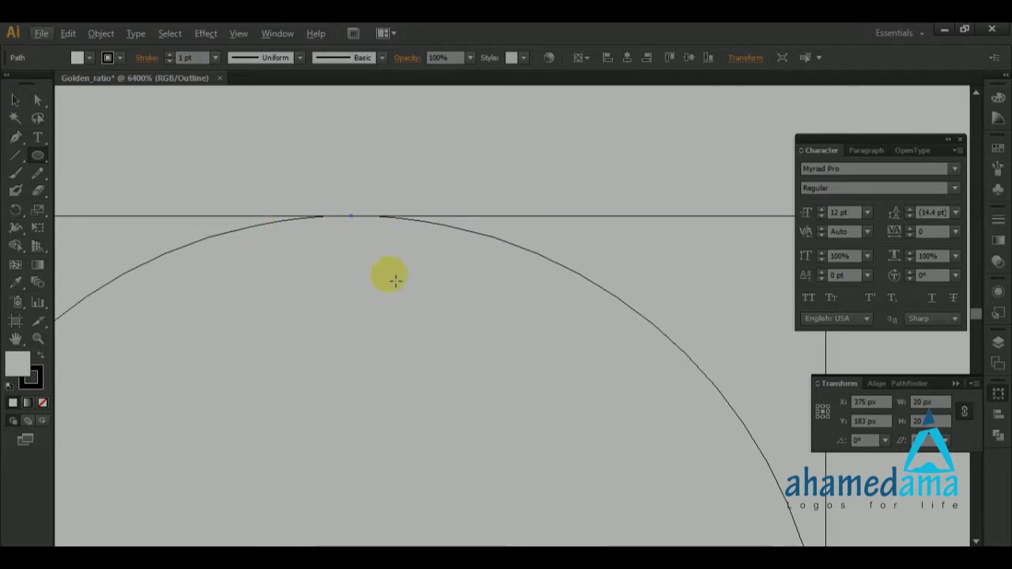
scroll(404, 273, "down", 6)
scroll(450, 316, "up", 6)
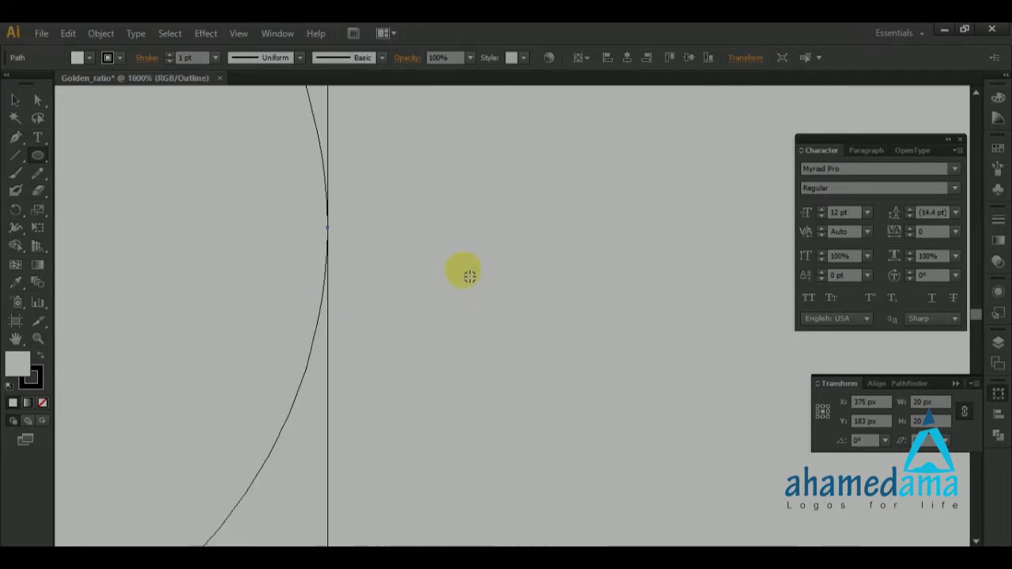
left_click(15, 100)
left_click(416, 208)
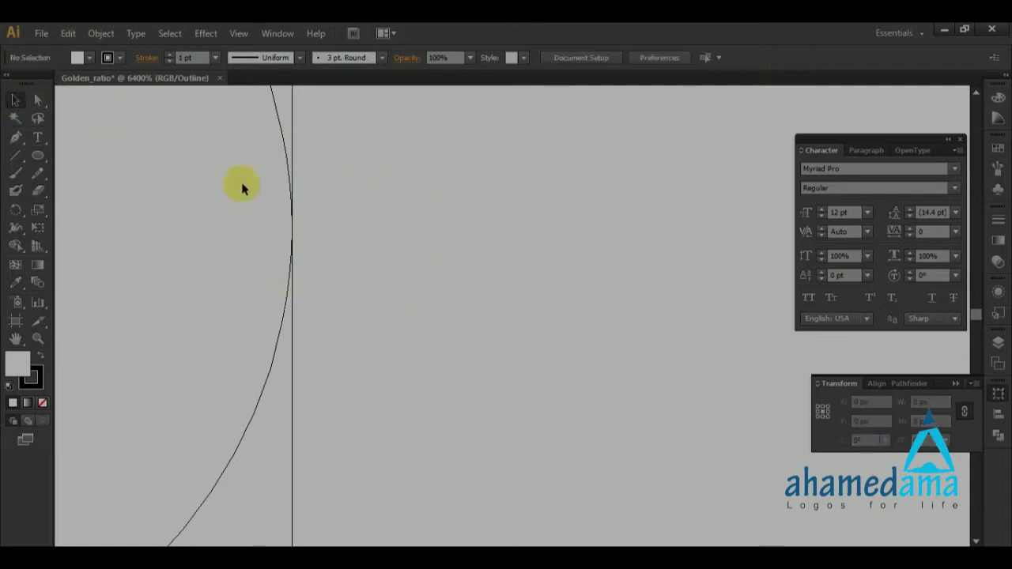
scroll(338, 227, "down", 5)
scroll(230, 219, "up", 5)
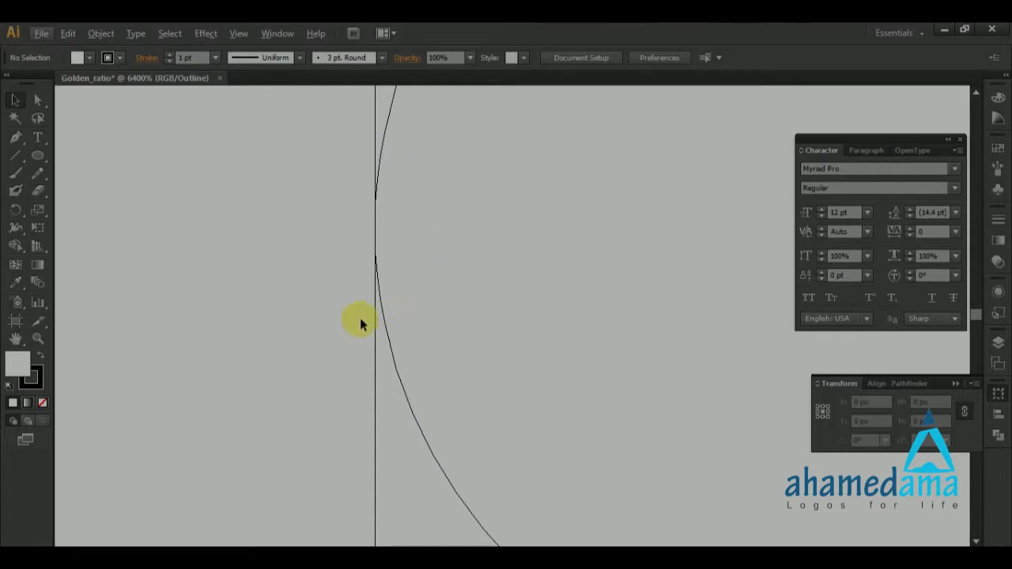
scroll(305, 217, "down", 6)
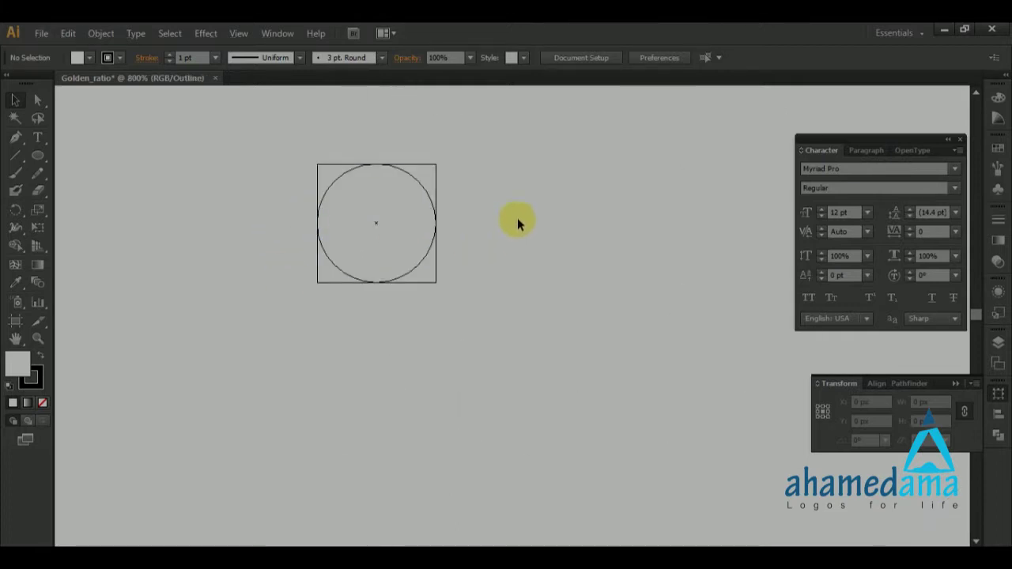
scroll(452, 194, "down", 3)
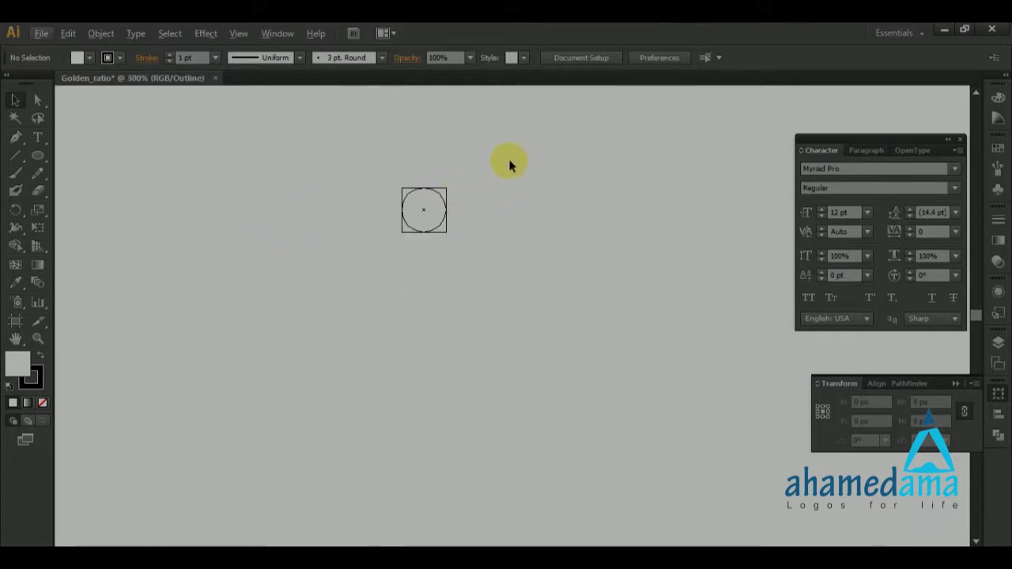
scroll(471, 180, "up", 3)
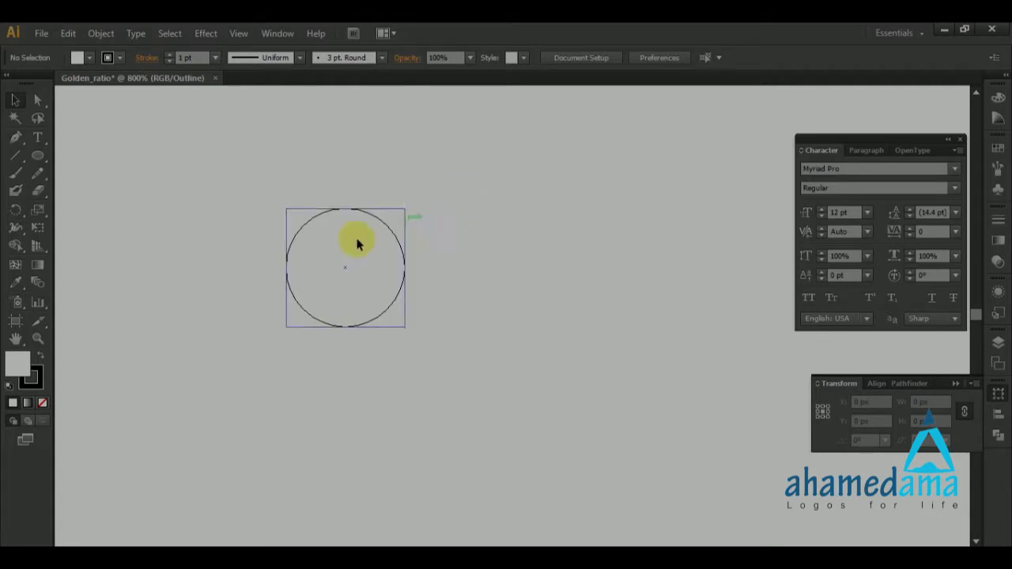
Step: Marquee-select the square and its inscribed circle together, cancelling the trial move
left_click_drag(249, 194, 448, 368)
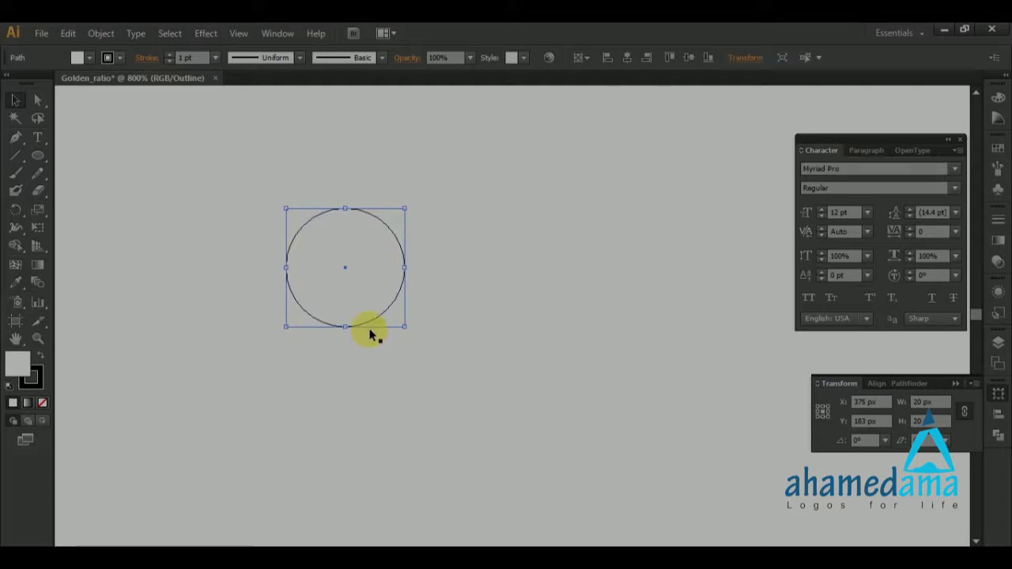
left_click_drag(370, 325, 370, 360)
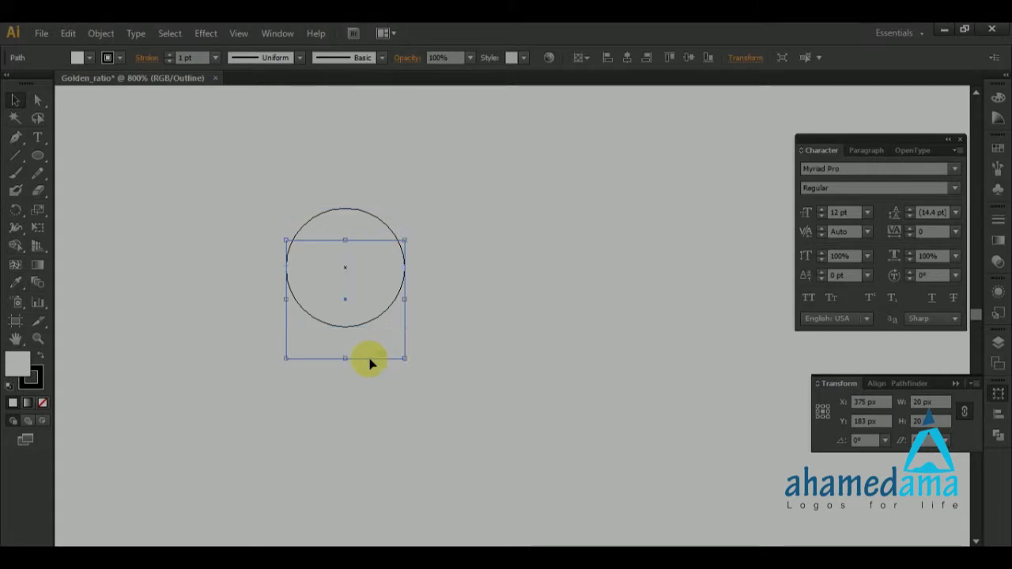
left_click_drag(232, 190, 455, 383)
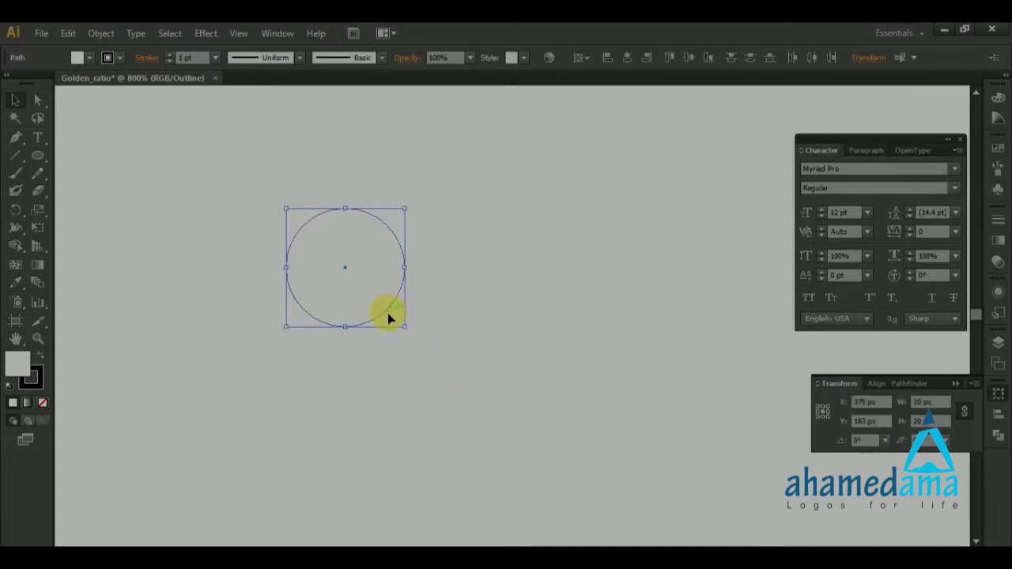
left_click(240, 35)
Step: Switch to Preview and Alt-drag a copy of the circle-in-square 20 px straight down
left_click(286, 32)
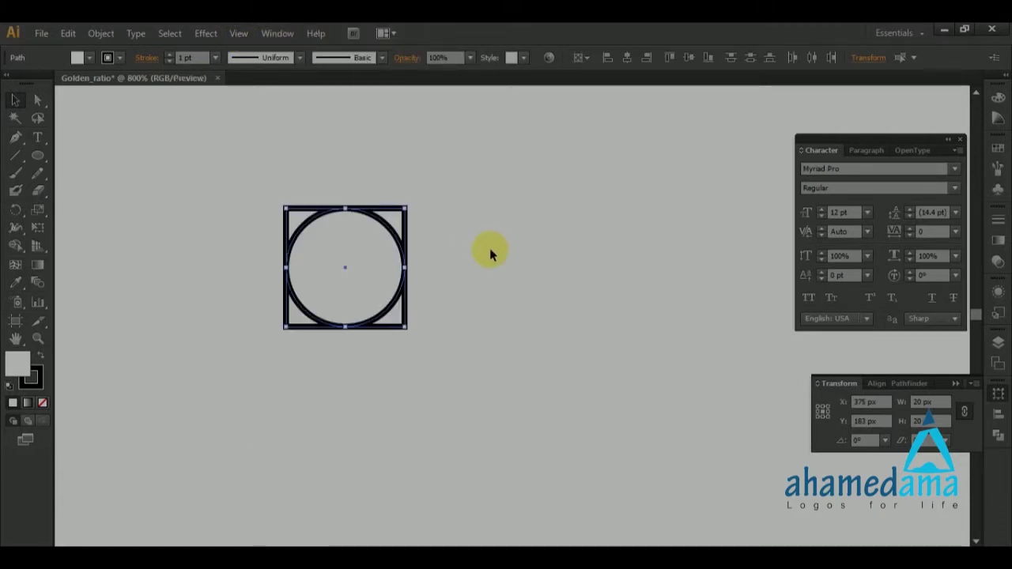
left_click(491, 248)
left_click_drag(219, 163, 479, 388)
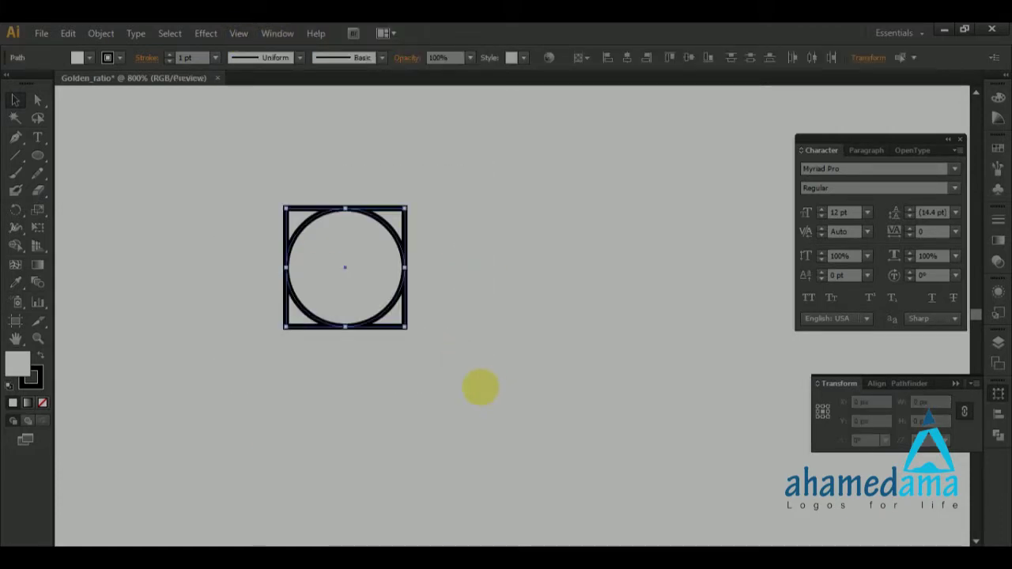
left_click_drag(356, 333, 357, 450)
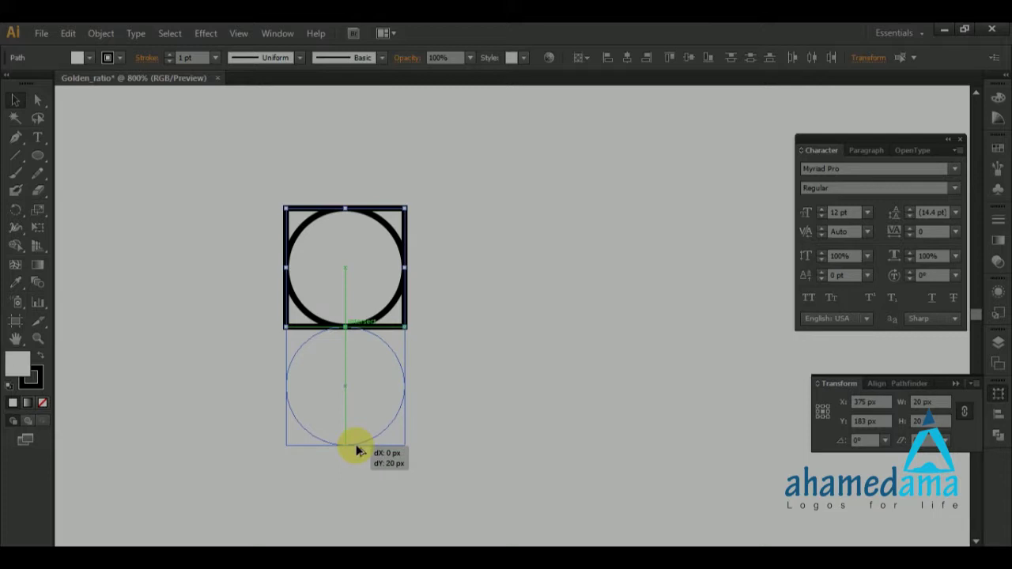
left_click_drag(356, 450, 355, 451)
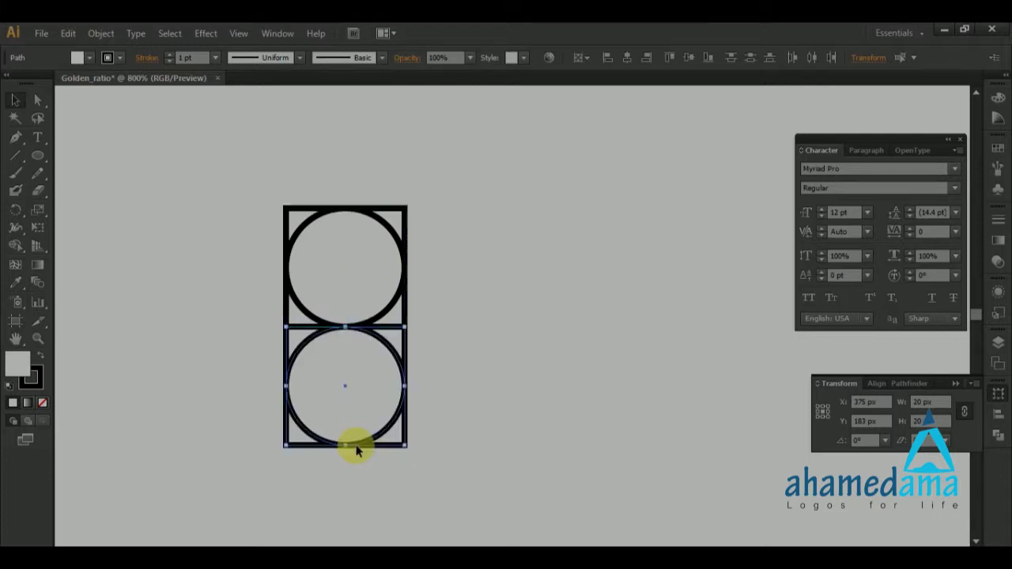
left_click(505, 301)
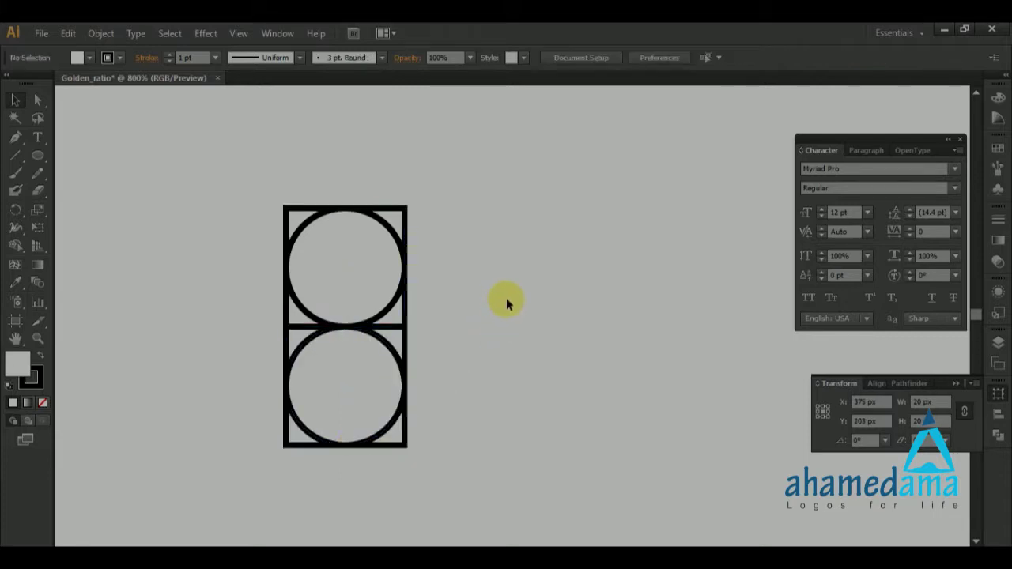
scroll(269, 309, "down", 3)
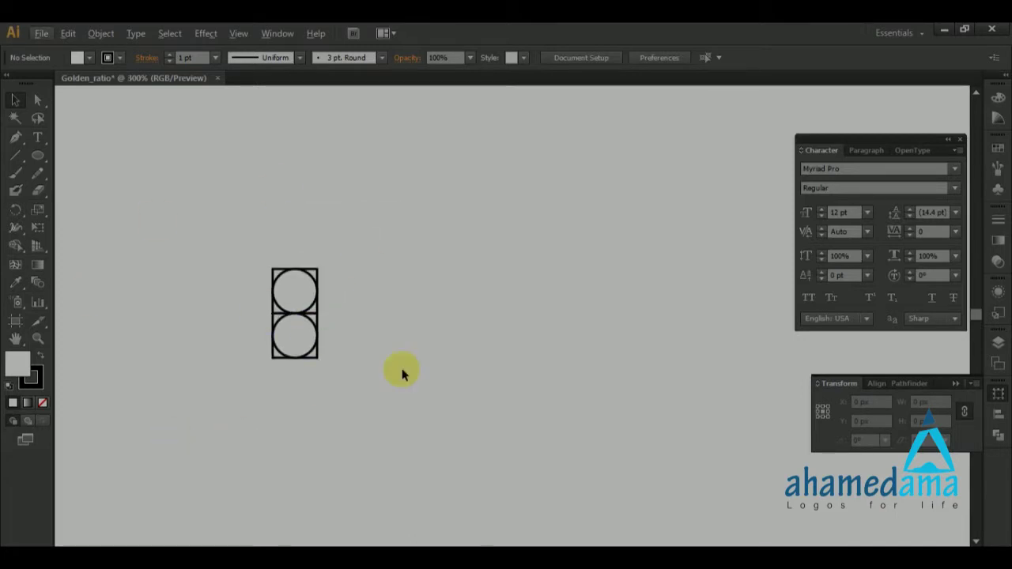
scroll(293, 316, "up", 2)
Step: Alt-drag the lower circle-in-square to the right and scale the copy to 40 x 40 px
left_click_drag(156, 339, 395, 447)
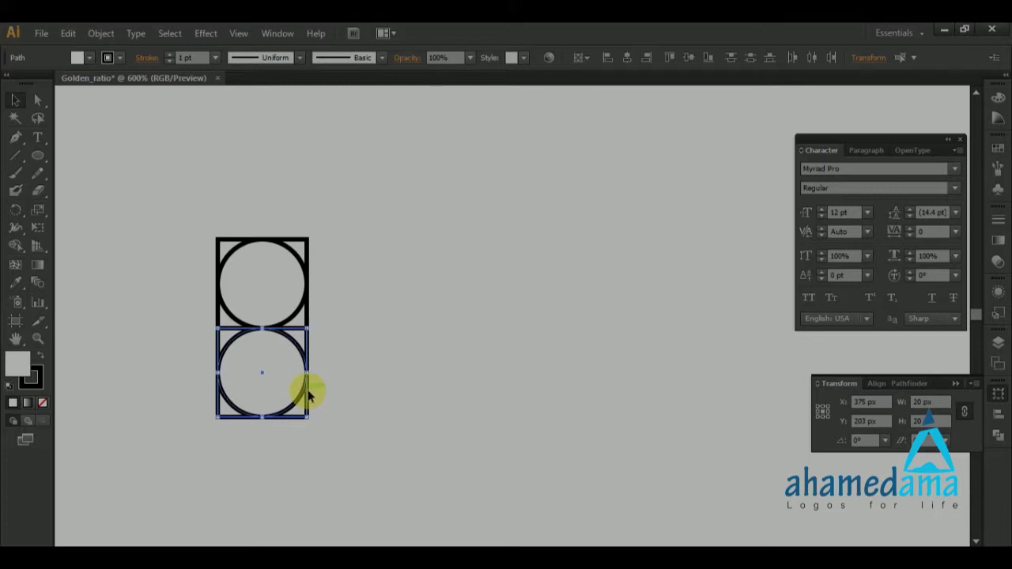
left_click_drag(308, 395, 398, 395)
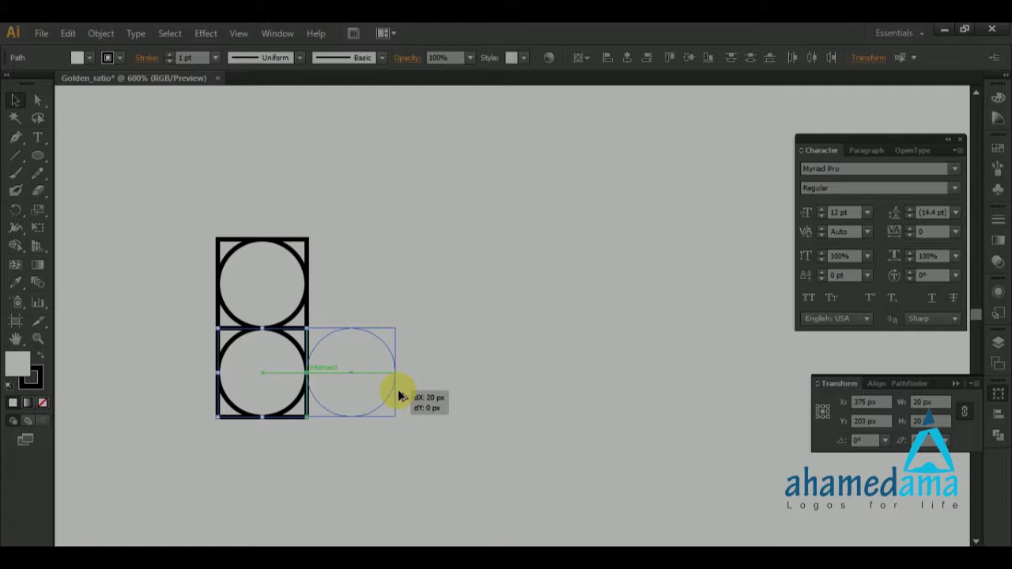
left_click_drag(400, 395, 398, 391)
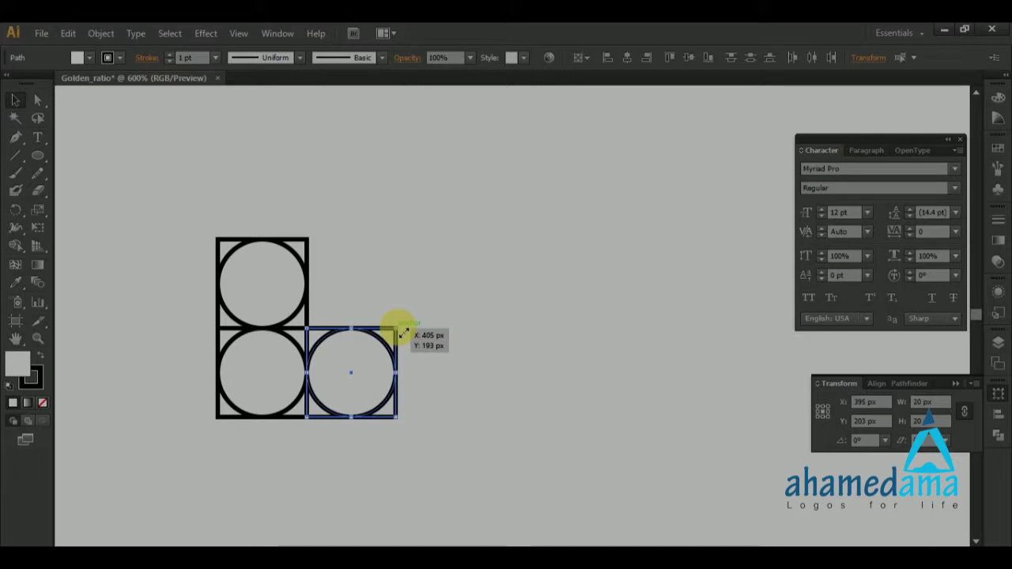
left_click_drag(402, 332, 484, 243)
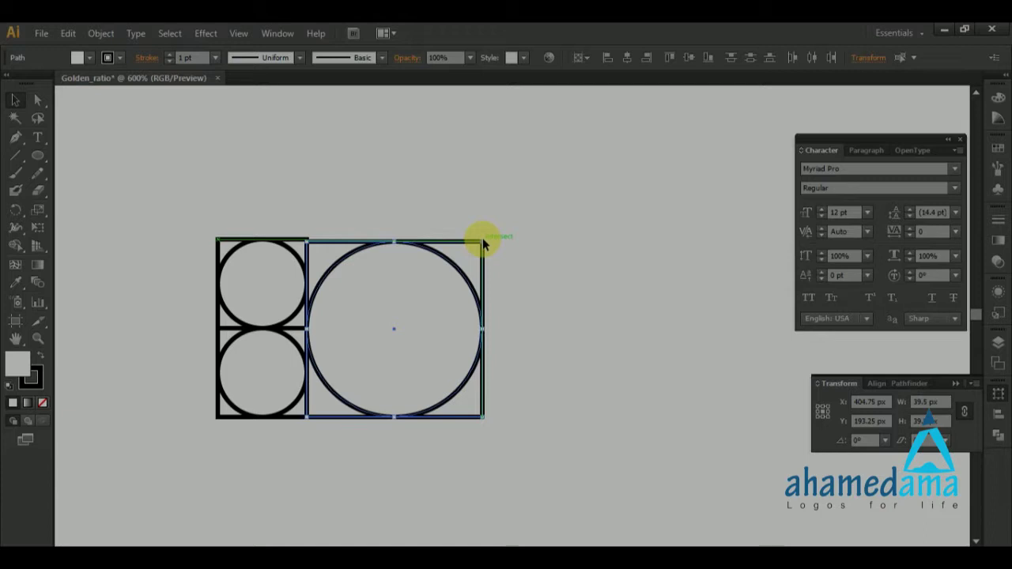
left_click_drag(481, 242, 490, 241)
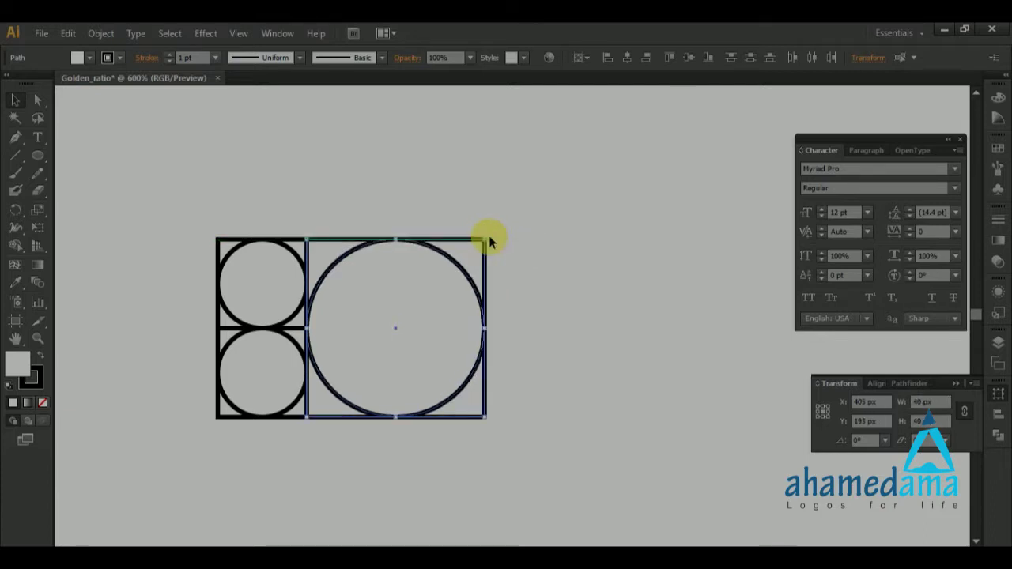
left_click(575, 262)
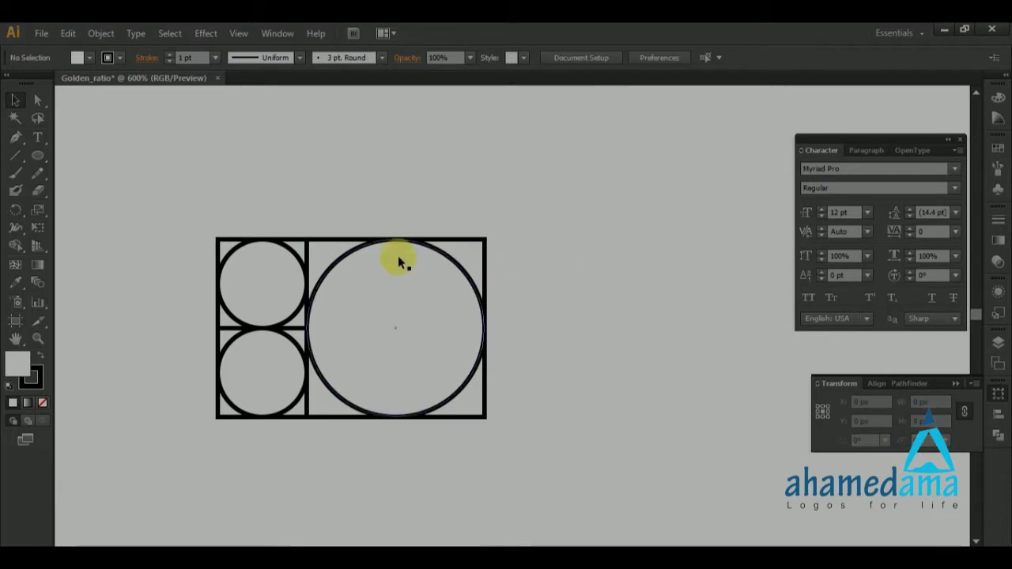
scroll(153, 213, "up", 4)
scroll(154, 213, "down", 2)
scroll(551, 234, "up", 2)
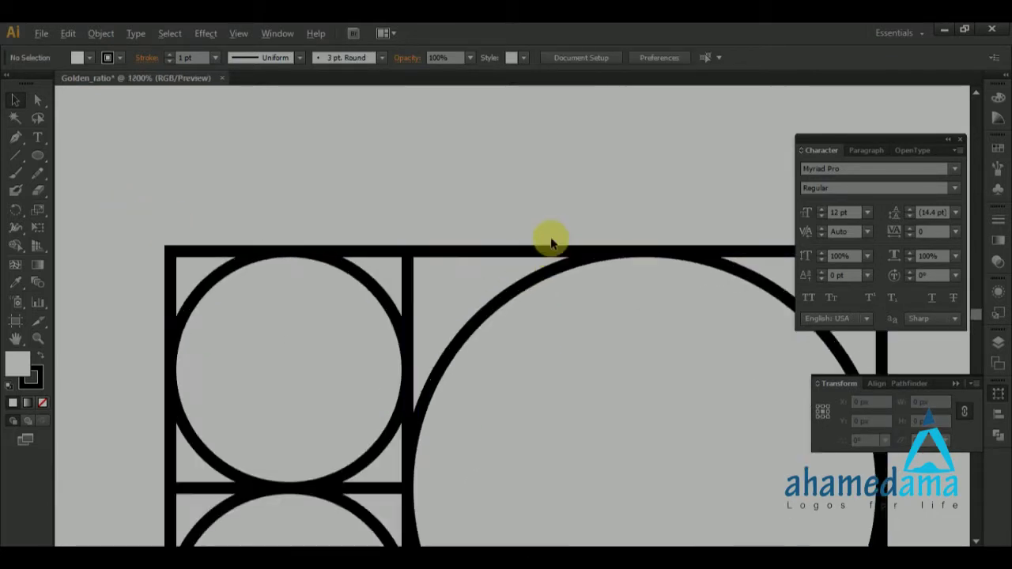
left_click(241, 33)
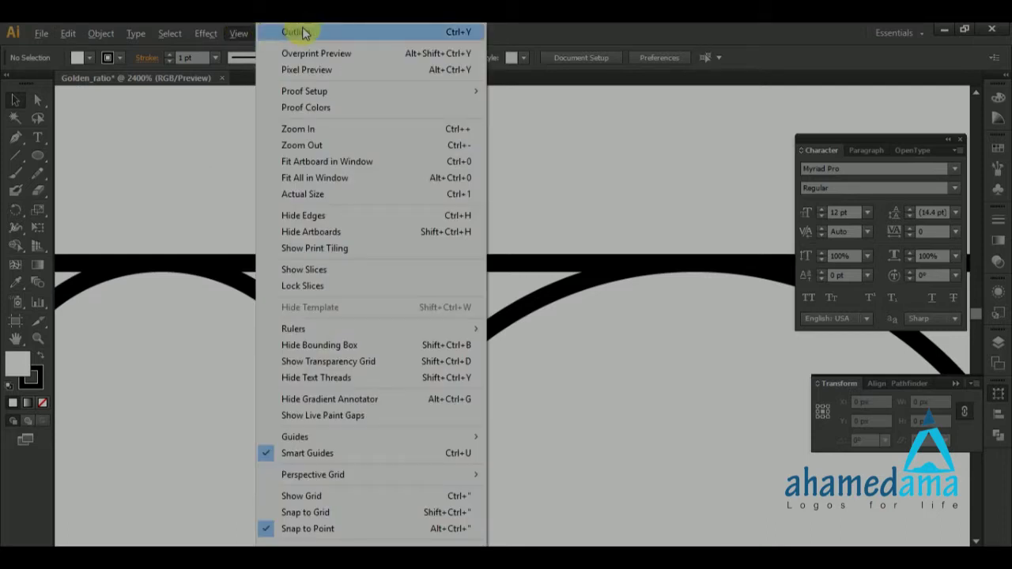
left_click(302, 31)
scroll(326, 229, "up", 3, "alt")
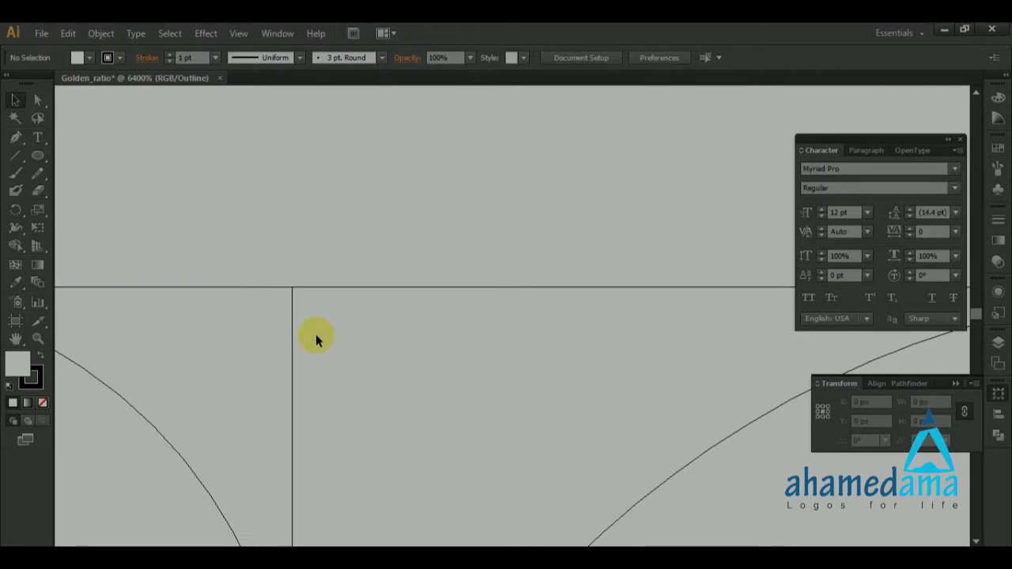
scroll(315, 339, "down", 4, "alt")
scroll(316, 450, "up", 3, "alt")
scroll(355, 289, "down", 1)
scroll(429, 357, "down", 5)
scroll(395, 419, "up", 8, "alt")
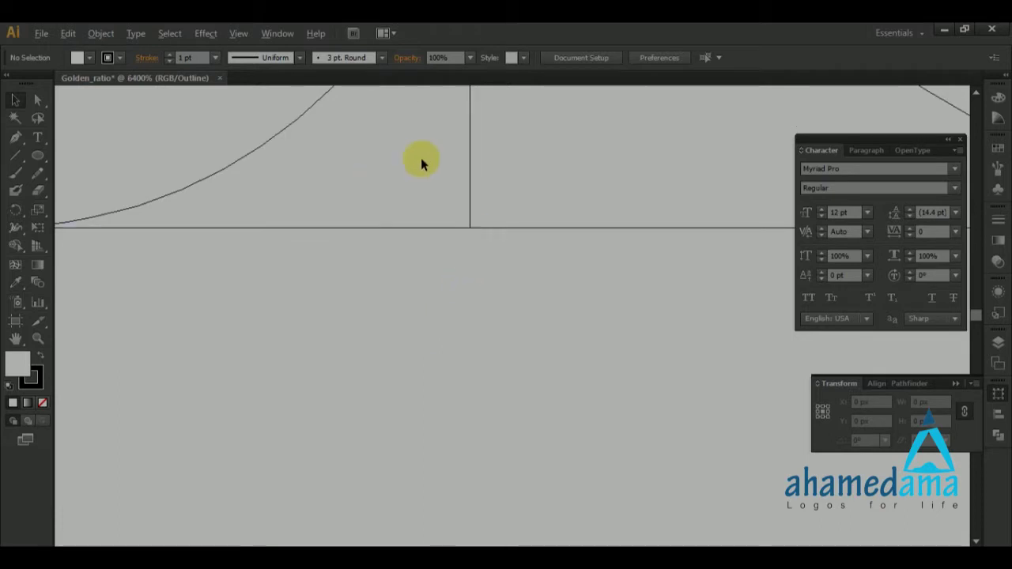
scroll(467, 355, "down", 8, "alt")
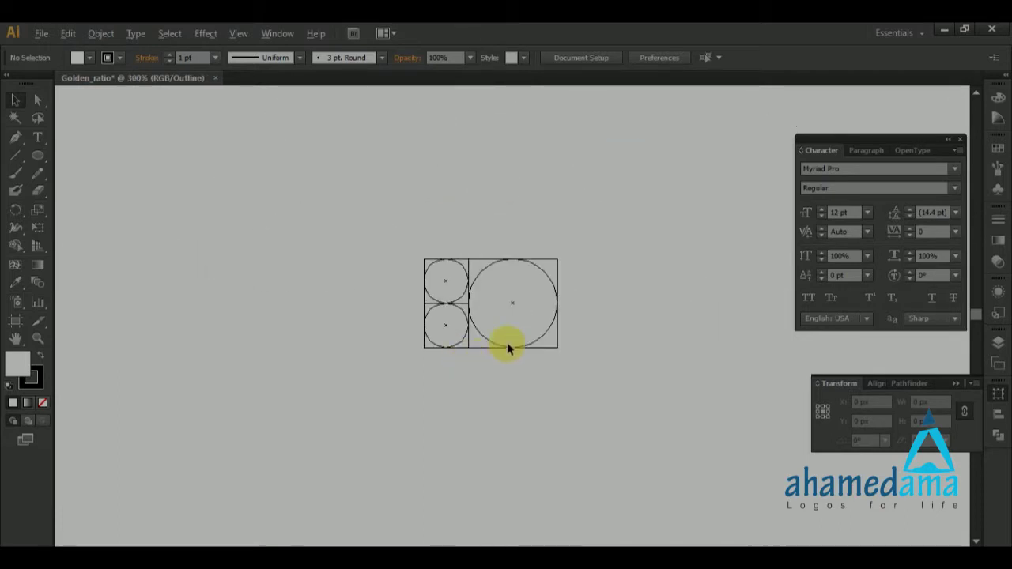
scroll(554, 358, "down", 1, "alt")
scroll(509, 357, "up", 2, "alt")
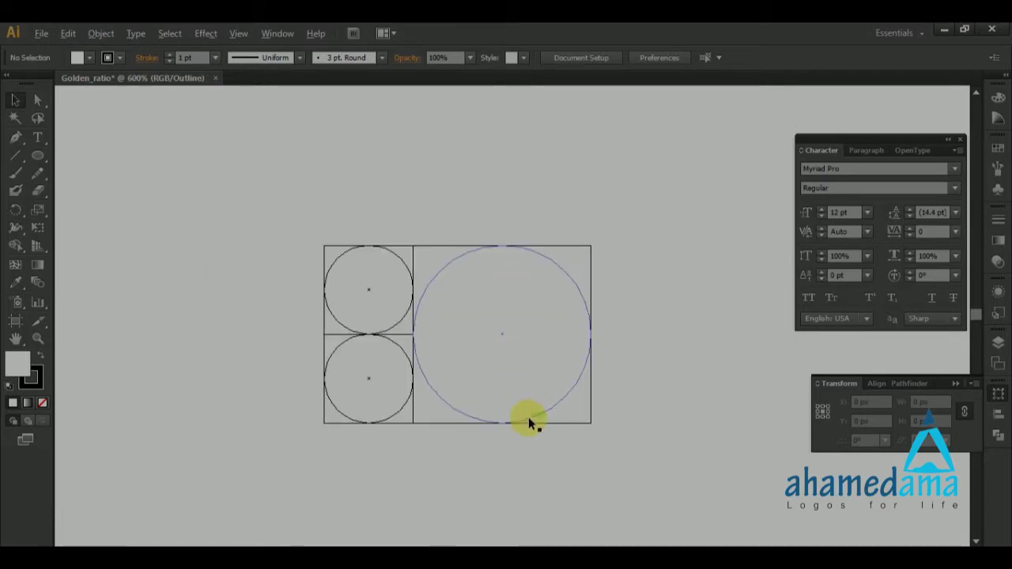
left_click(251, 34)
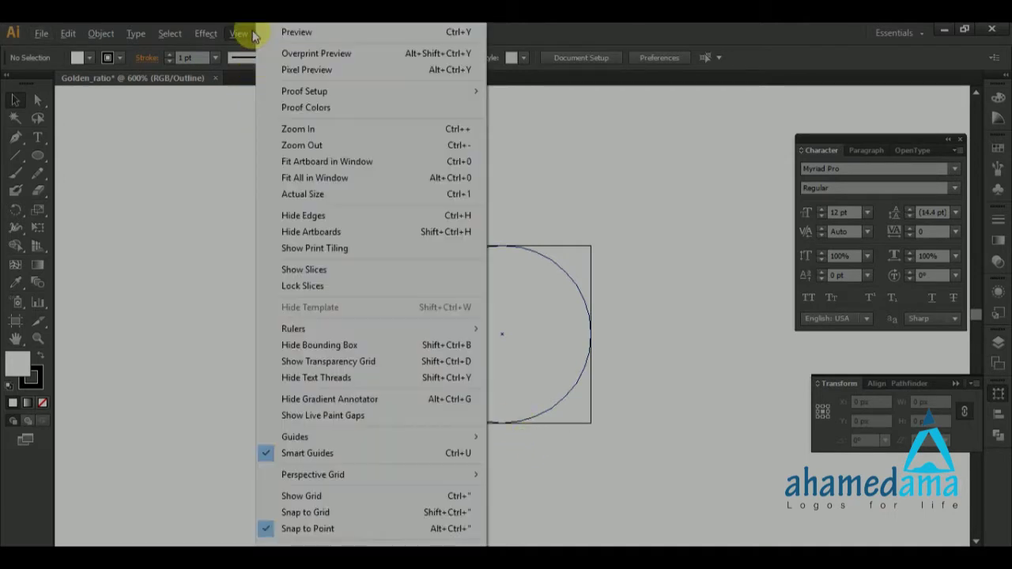
left_click(297, 31)
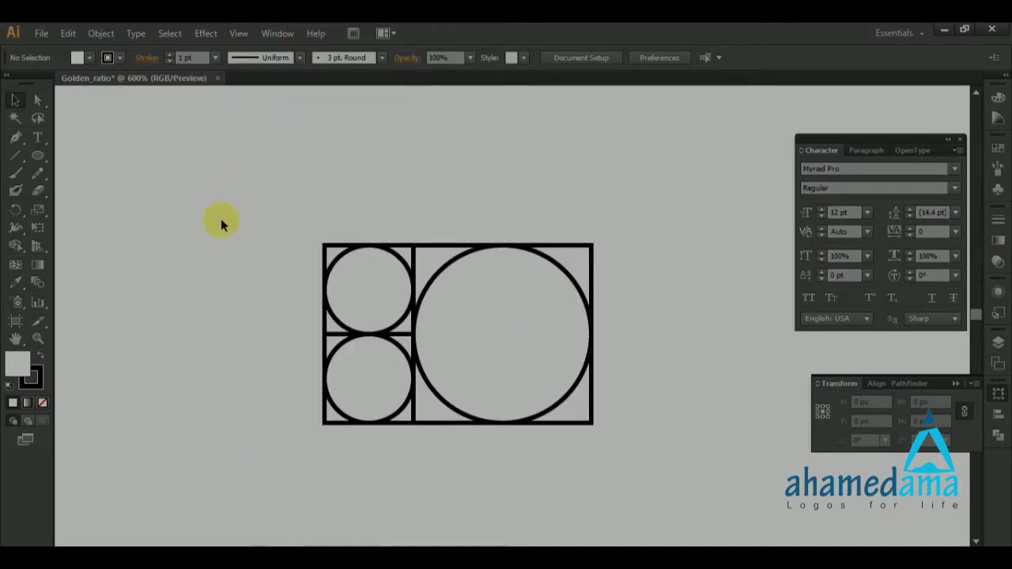
scroll(209, 231, "down", 3, "alt")
scroll(181, 230, "up", 2, "alt")
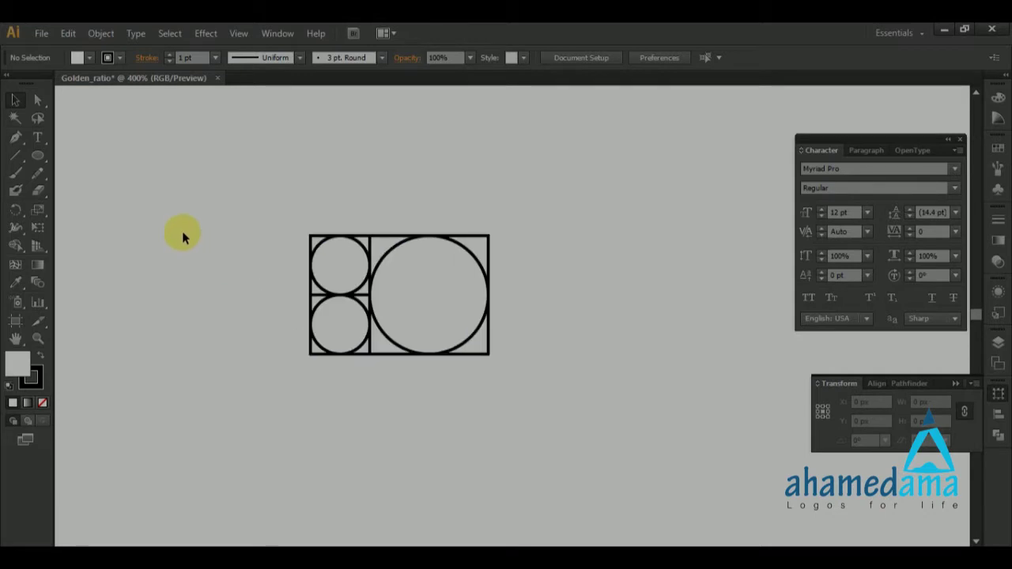
Step: Rotate all the shapes 90° into a 40 x 60 px block, small circles on top
left_click_drag(241, 195, 566, 404)
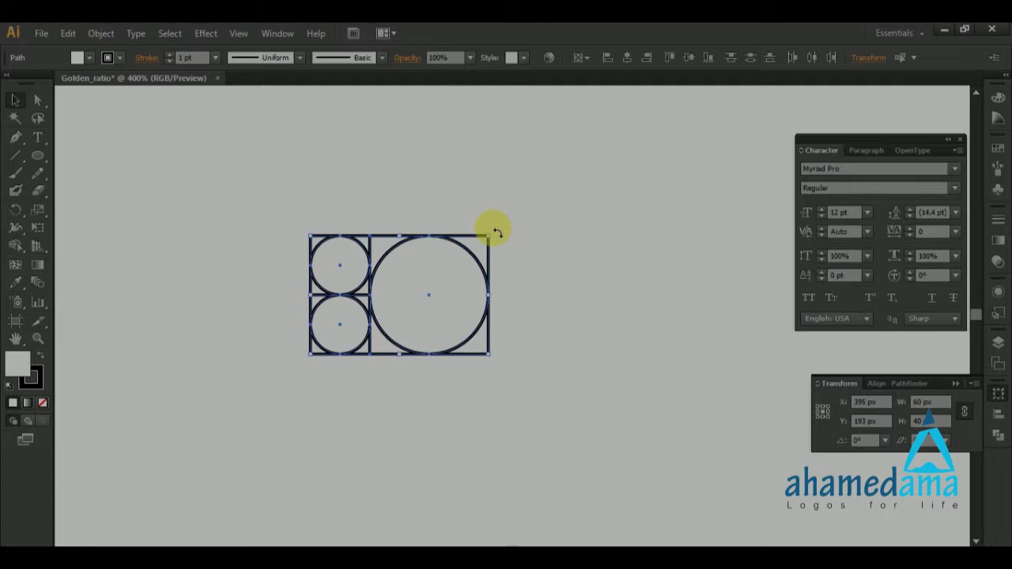
left_click_drag(492, 240, 459, 349)
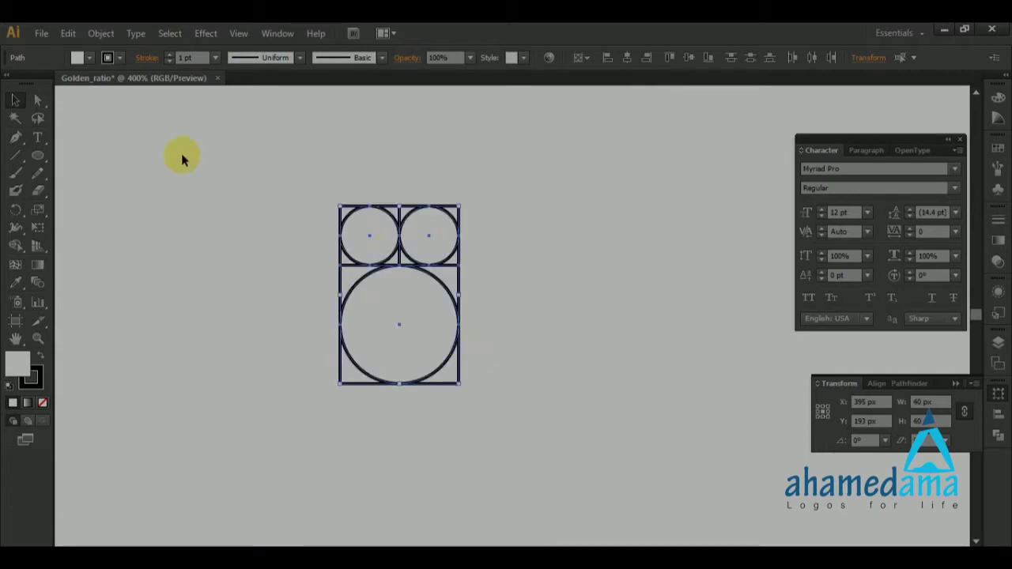
left_click(170, 180)
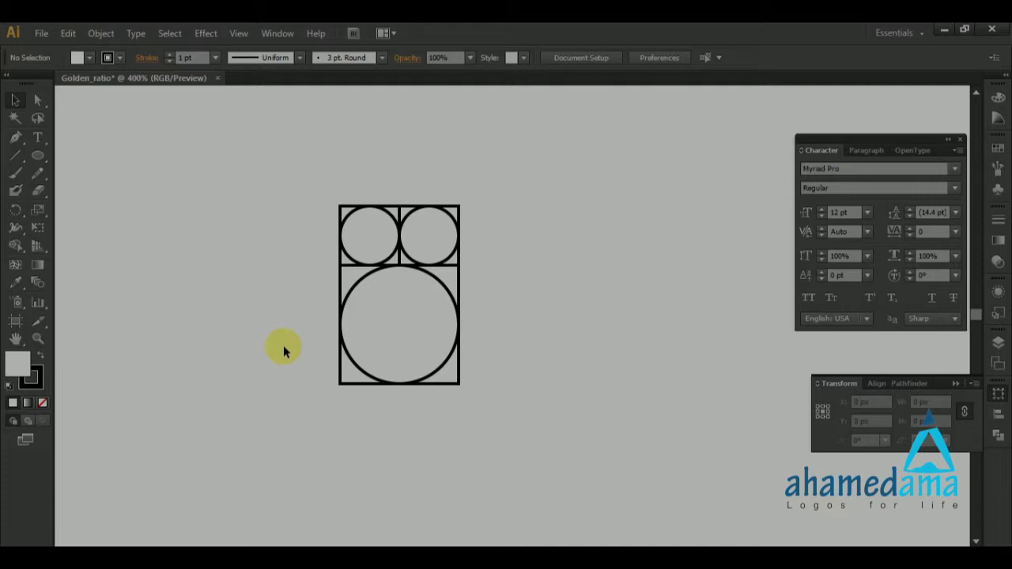
Step: Alt-drag the large circle-in-square 40 px right and scale the copy to 60 x 60 px
left_click_drag(269, 301, 535, 430)
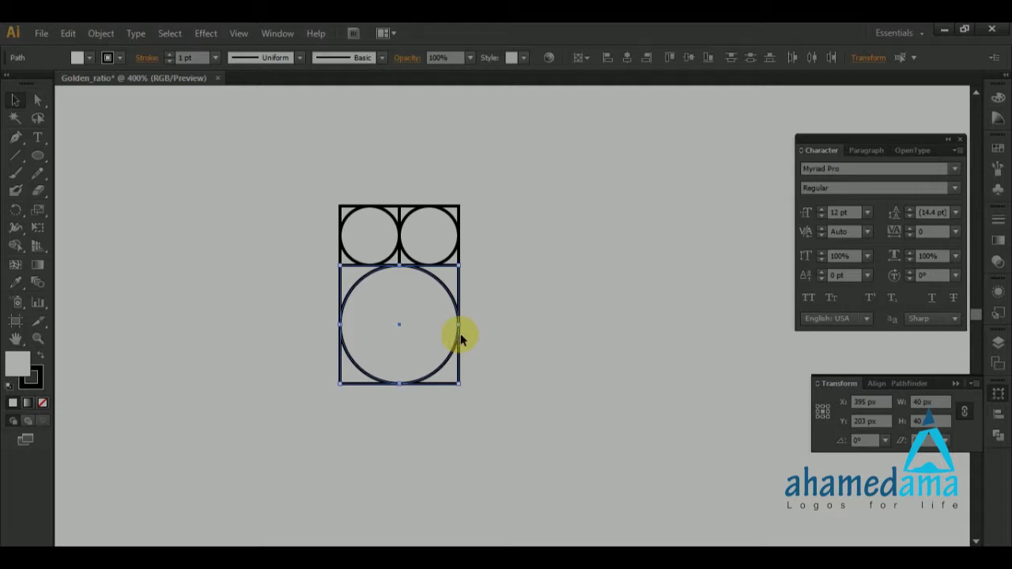
left_click_drag(462, 339, 473, 339)
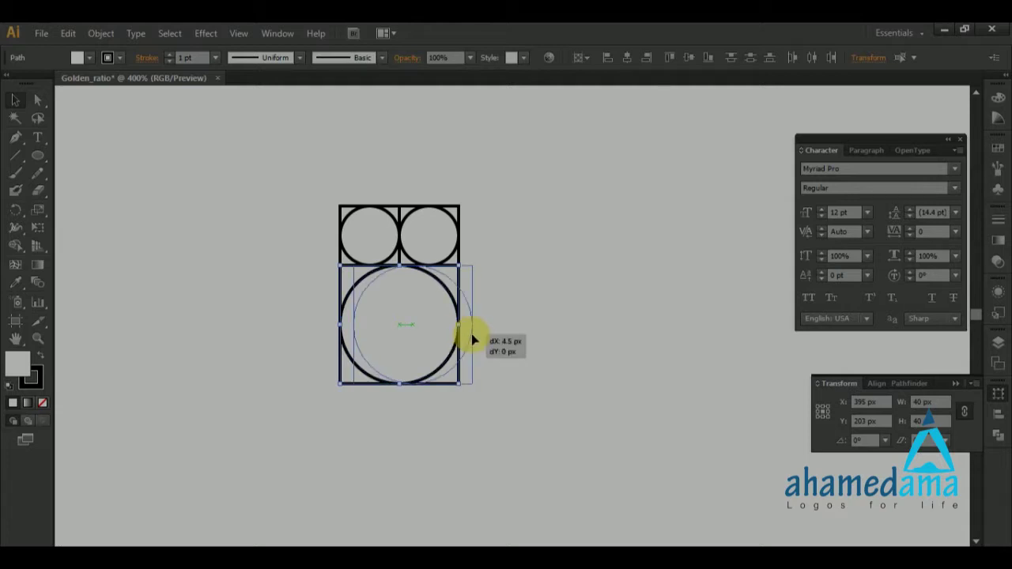
left_click_drag(473, 339, 575, 339)
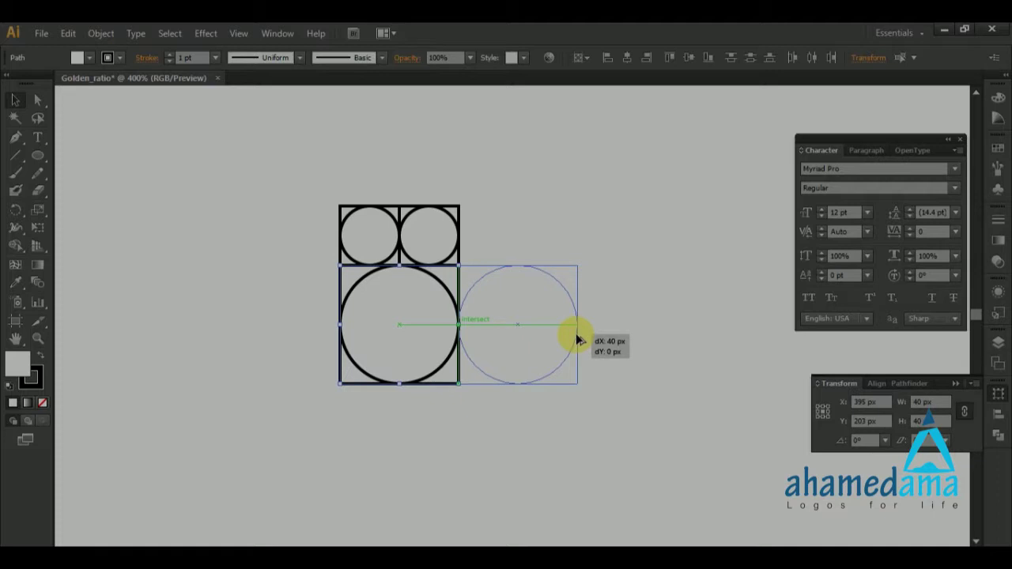
left_click_drag(577, 340, 577, 338)
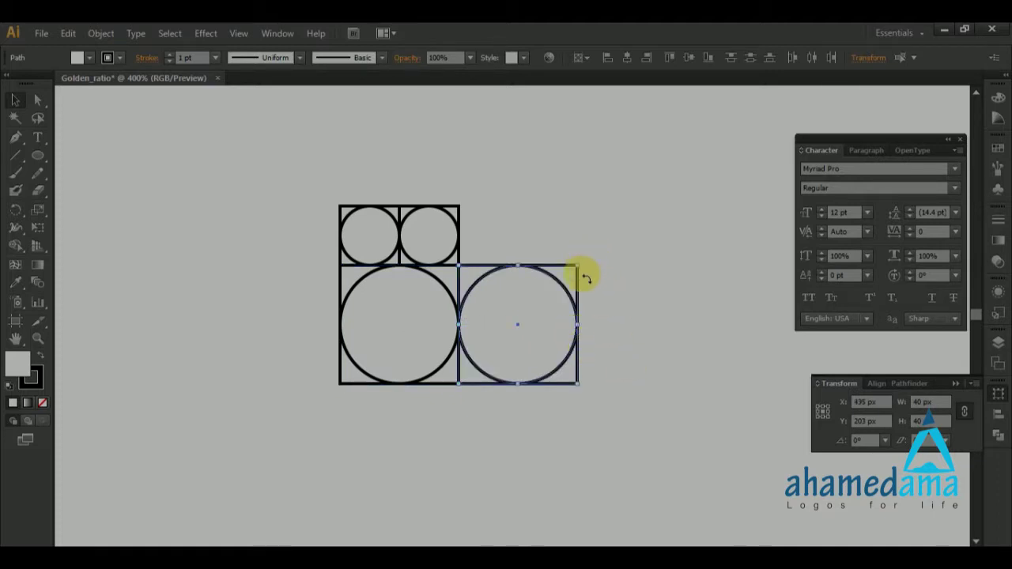
left_click_drag(581, 270, 643, 212)
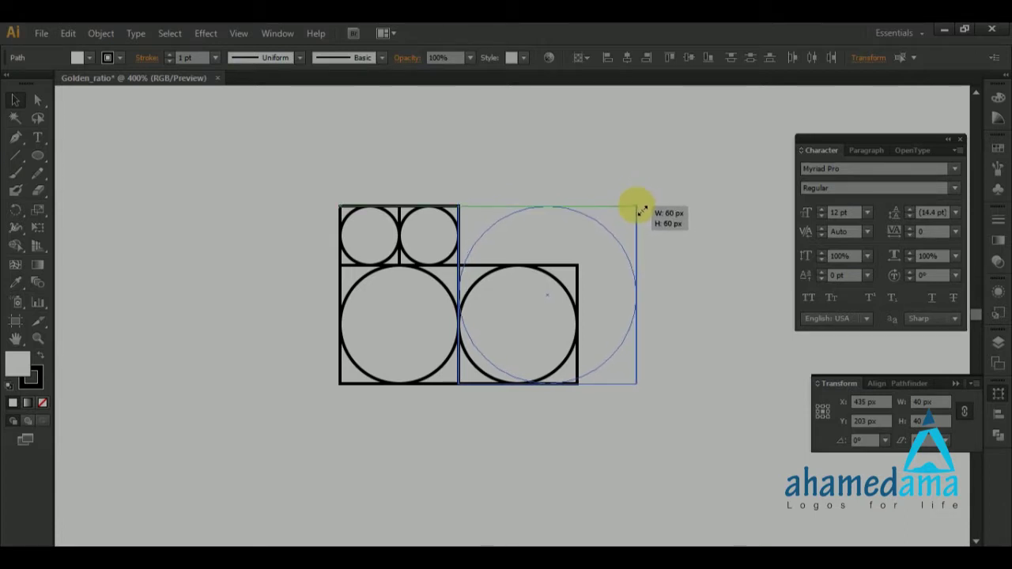
left_click_drag(642, 212, 638, 210)
left_click(712, 179)
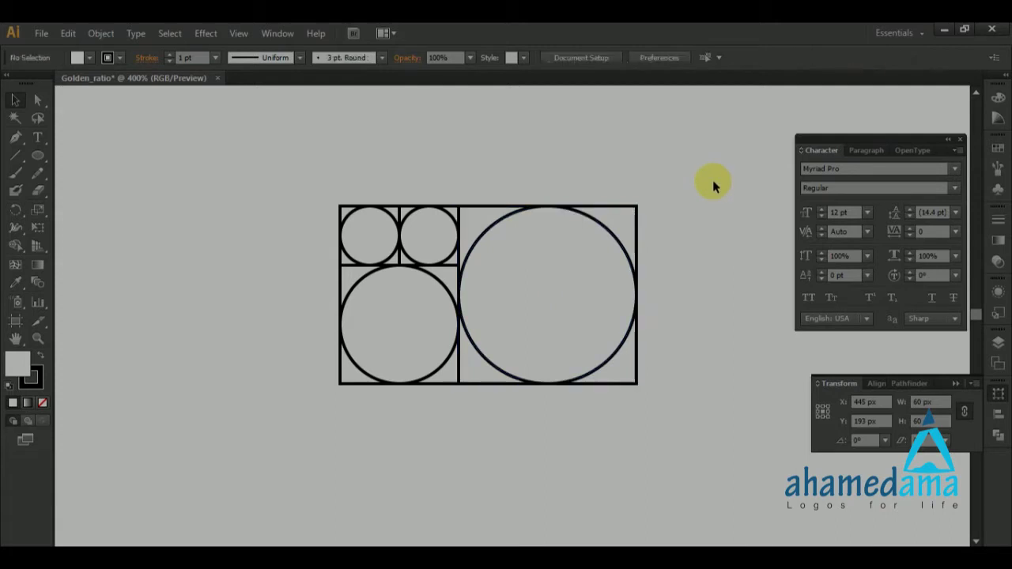
scroll(481, 195, "up", 4)
scroll(410, 197, "up", 4)
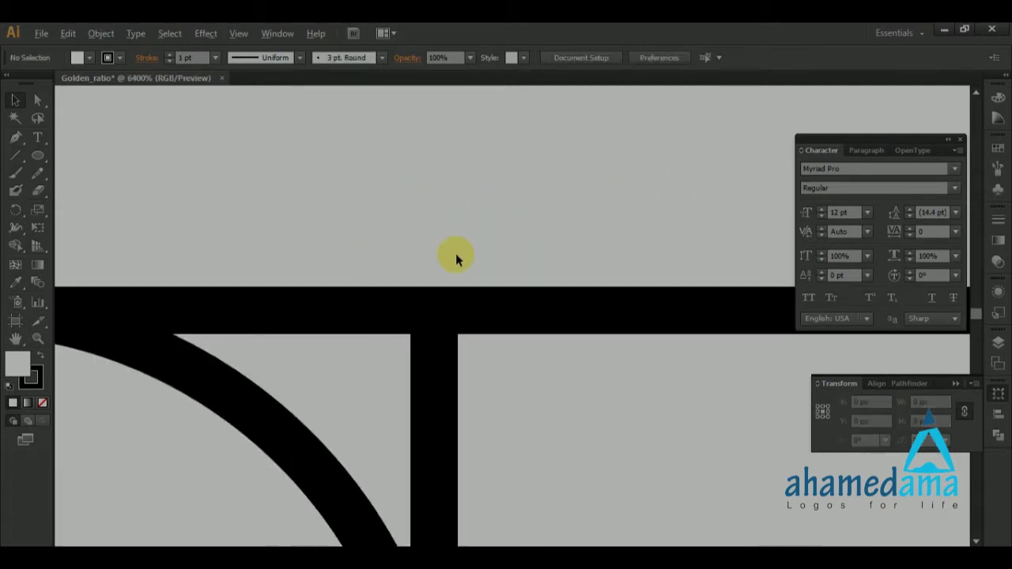
scroll(453, 261, "down", 13)
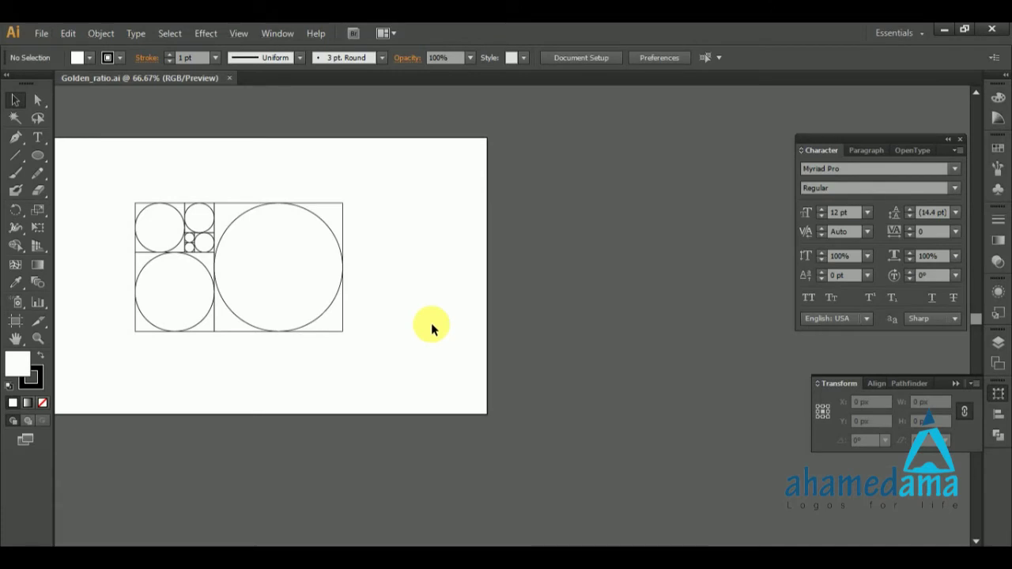
Step: Alt-drag Artboard 1 to the right, copying its golden-ratio squares and circles onto a new artboard
key("shift+o")
scroll(423, 332, "down", 2, "alt")
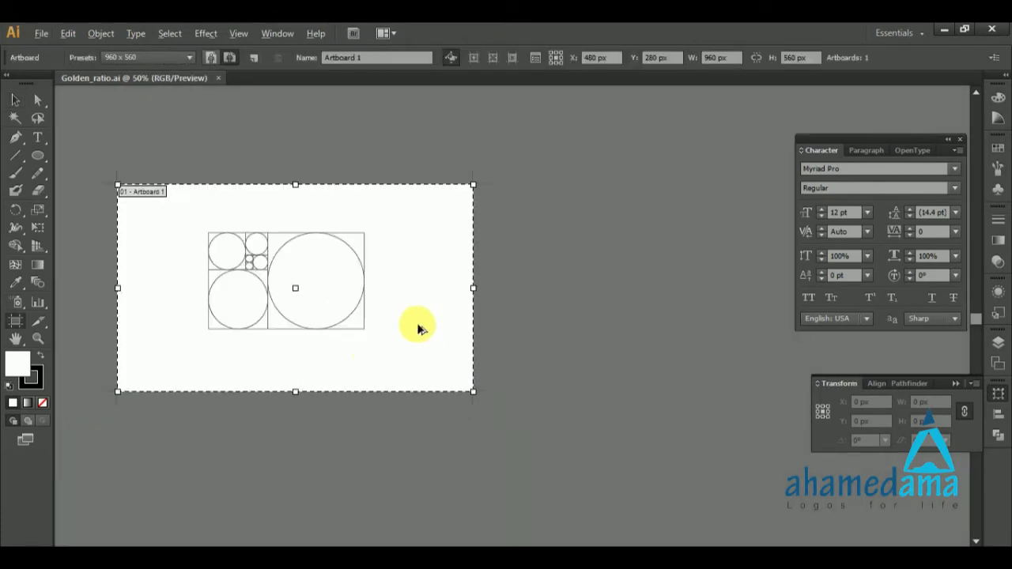
left_click_drag(412, 335, 664, 336)
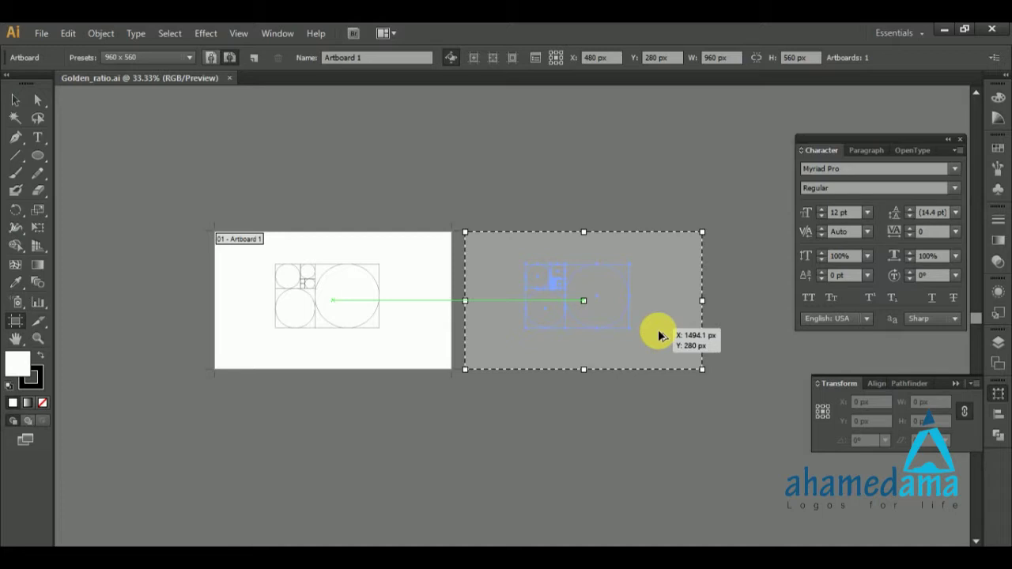
left_click_drag(661, 335, 663, 337)
key("v")
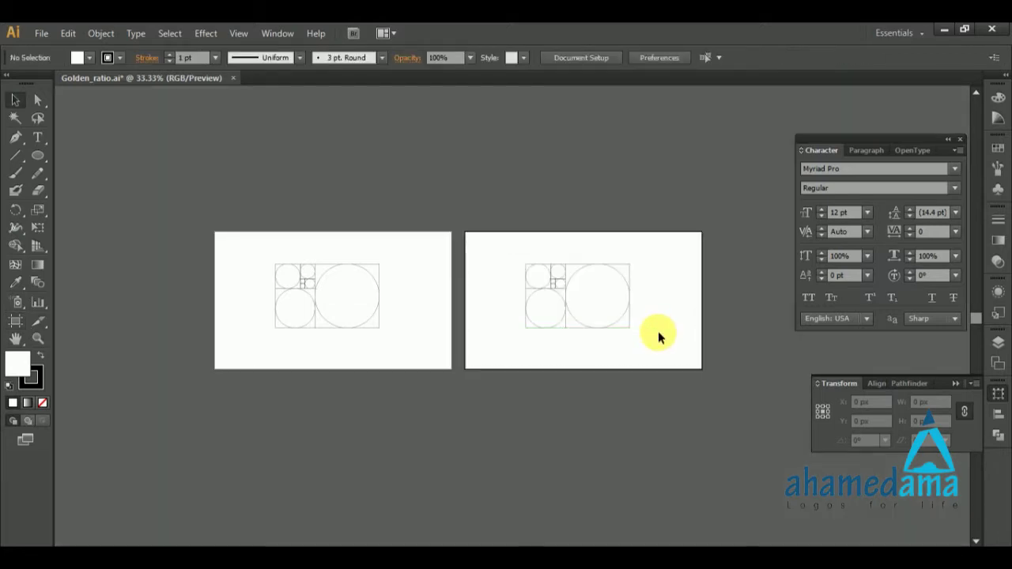
scroll(644, 328, "up", 2, "alt")
scroll(581, 340, "up", 2, "alt")
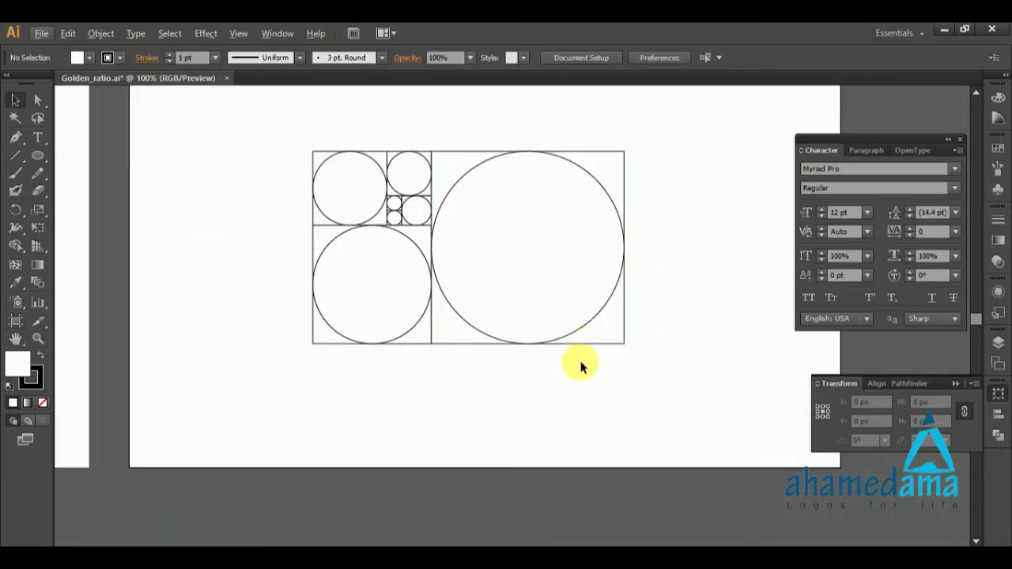
Step: Delete the squares framing the bottom-left and top-left circles on the second artboard
left_click(585, 343)
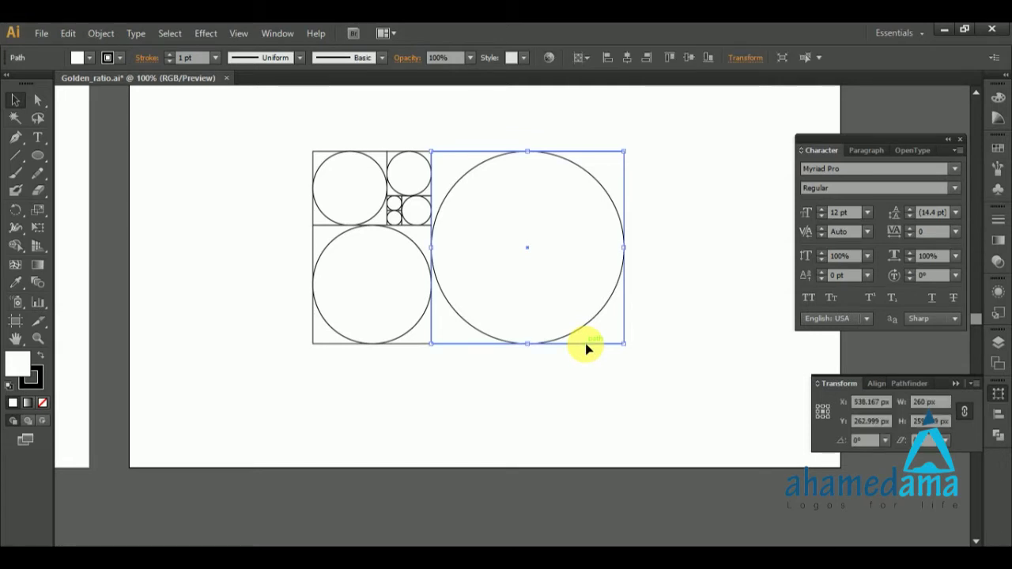
scroll(617, 345, "up", 2, "alt")
scroll(607, 344, "down", 2, "alt")
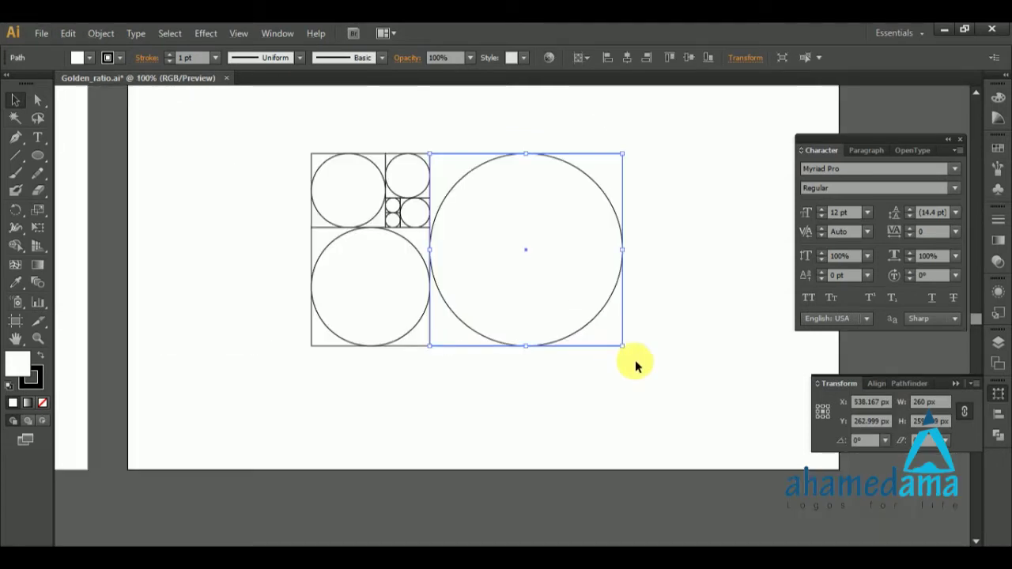
left_click(636, 360)
left_click(432, 344)
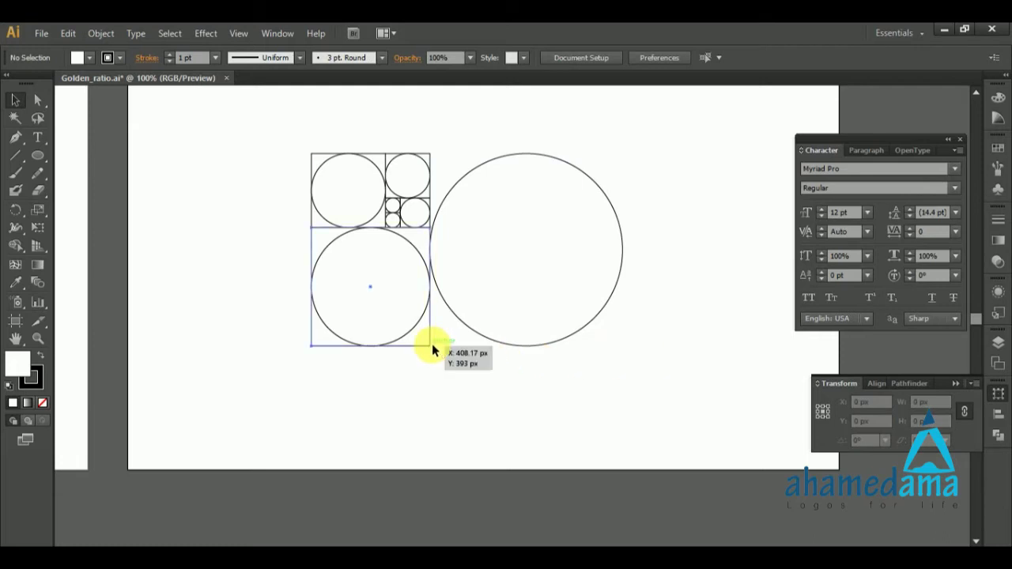
key("Delete")
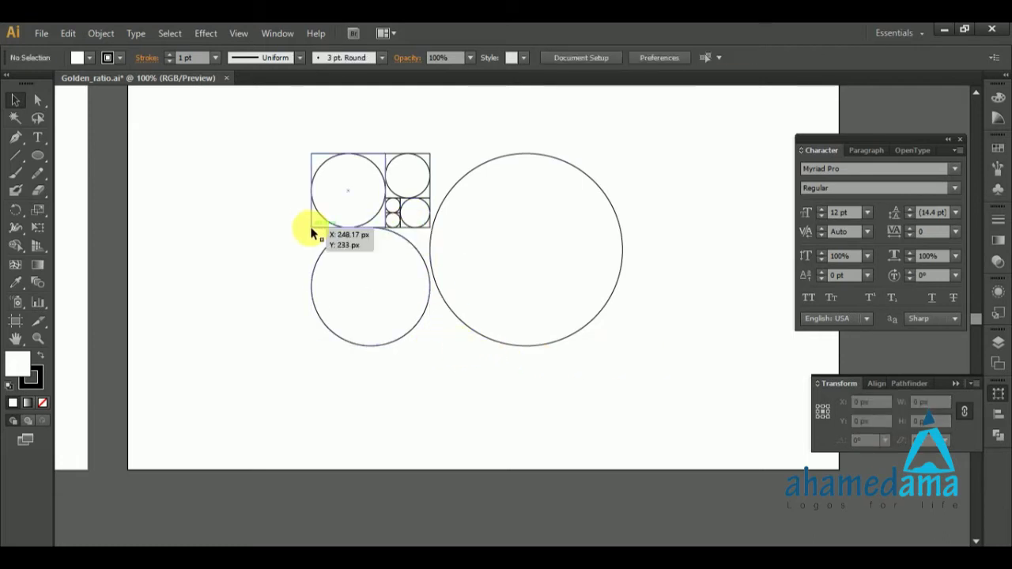
left_click(312, 229)
key("Delete")
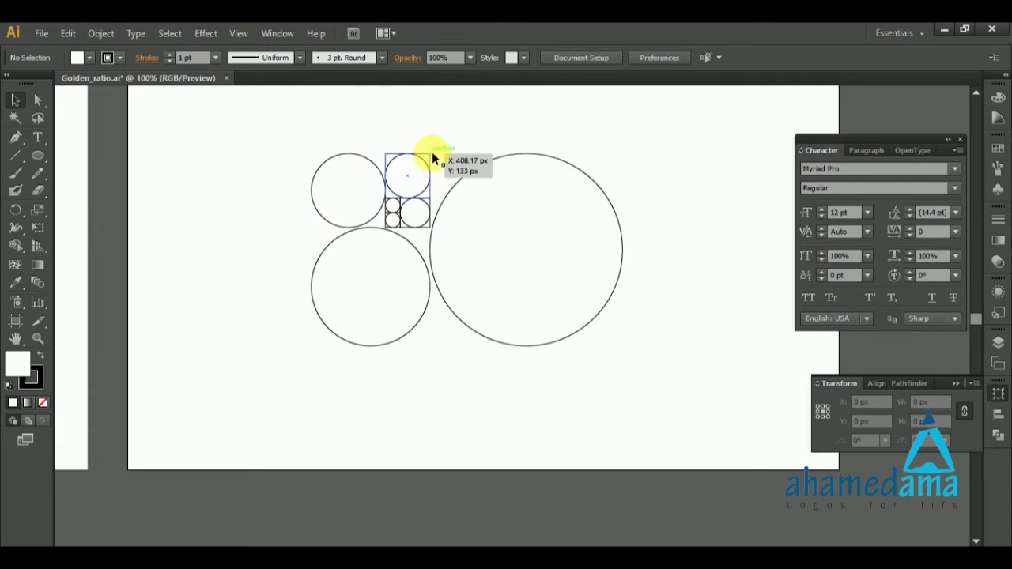
Step: Delete the squares around the medium circle and the two tiny circles
scroll(444, 153, "up", 3)
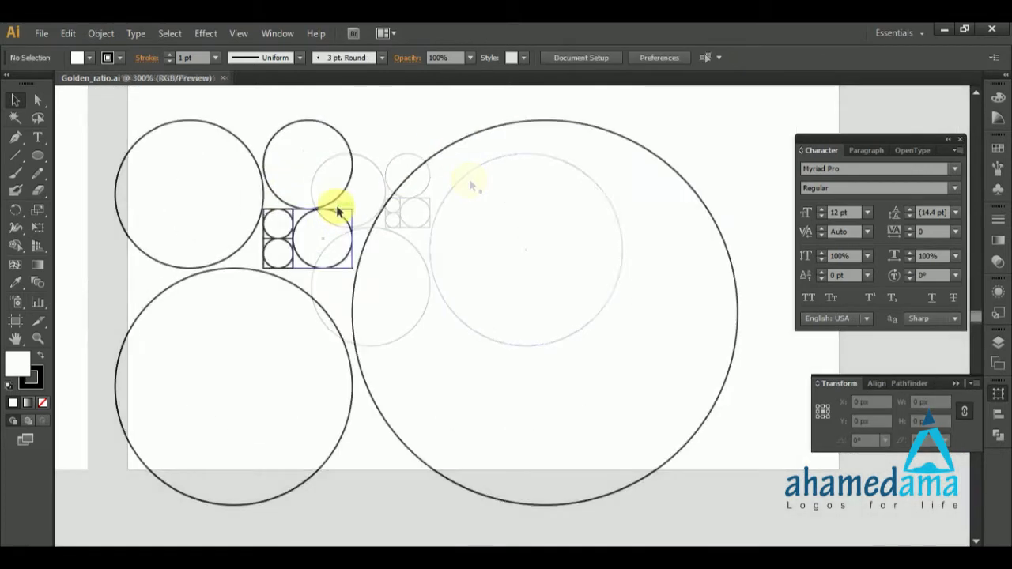
left_click(353, 210)
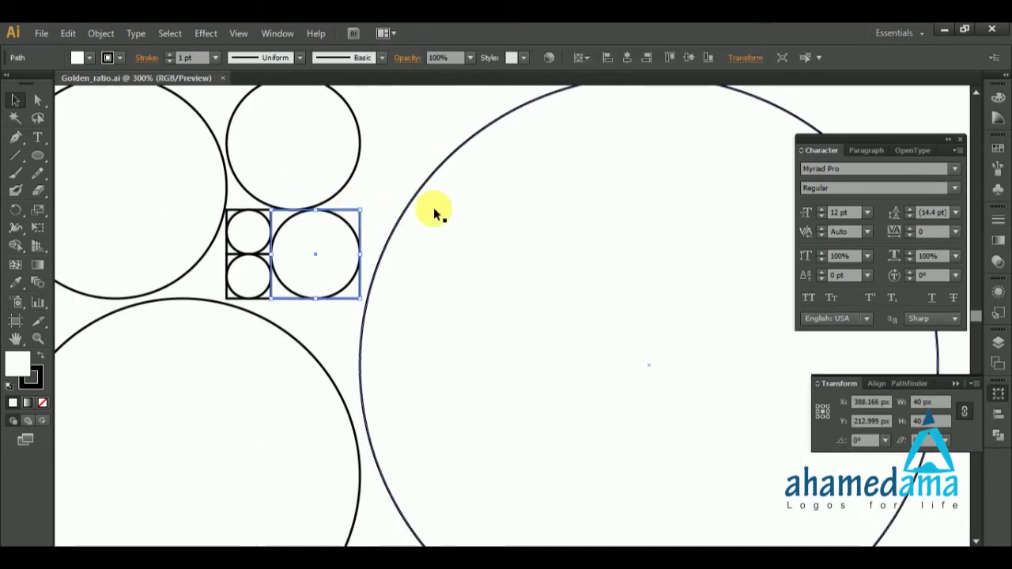
key("Delete")
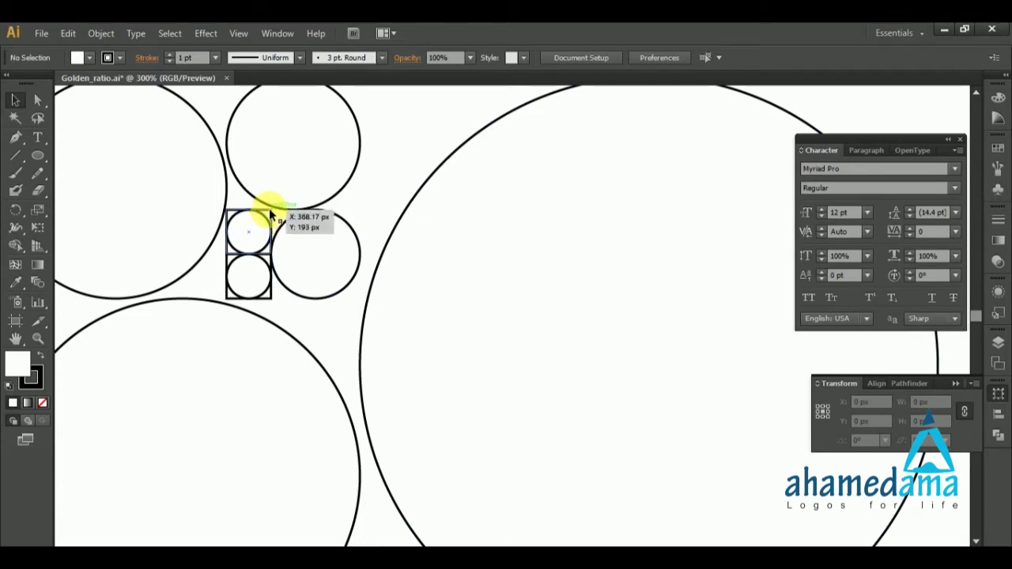
left_click(269, 215)
key("Delete")
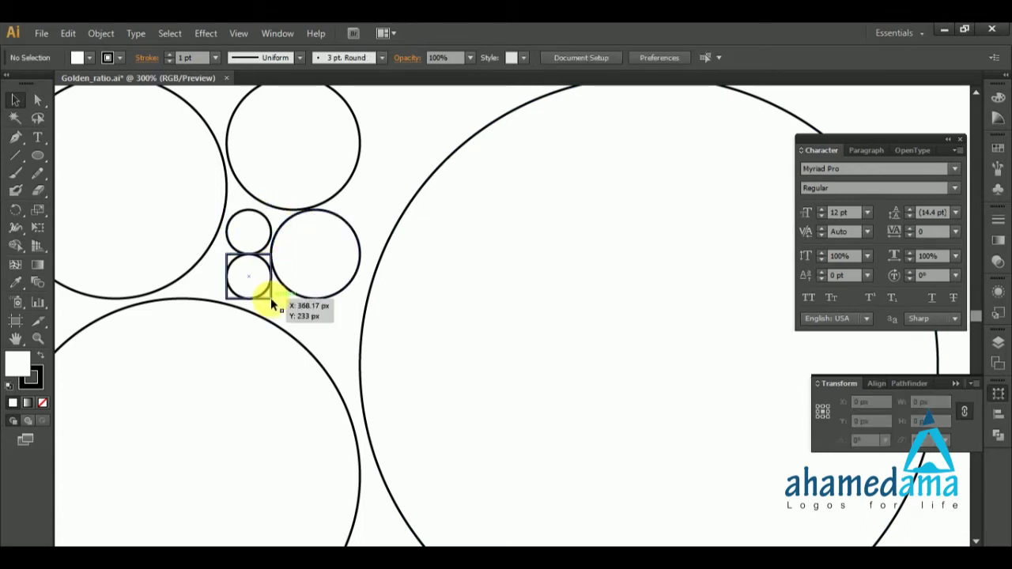
left_click(270, 298)
key("Delete")
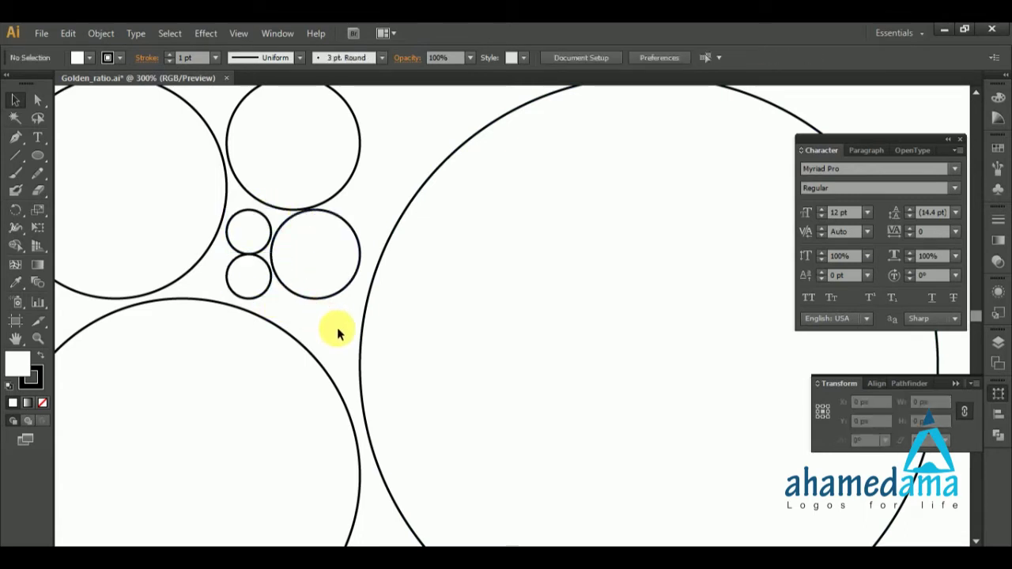
scroll(337, 332, "down", 5)
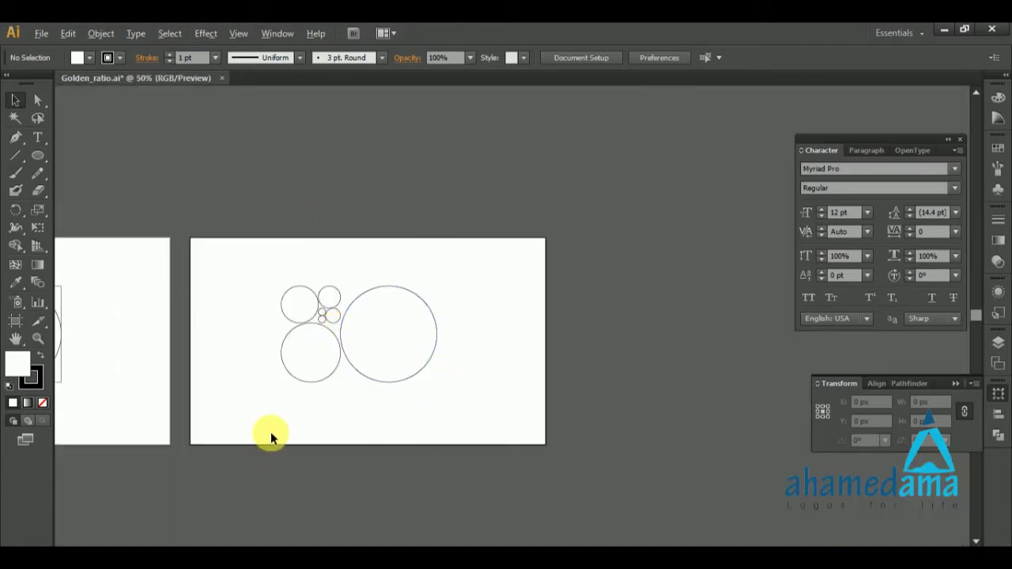
scroll(271, 437, "up", 2)
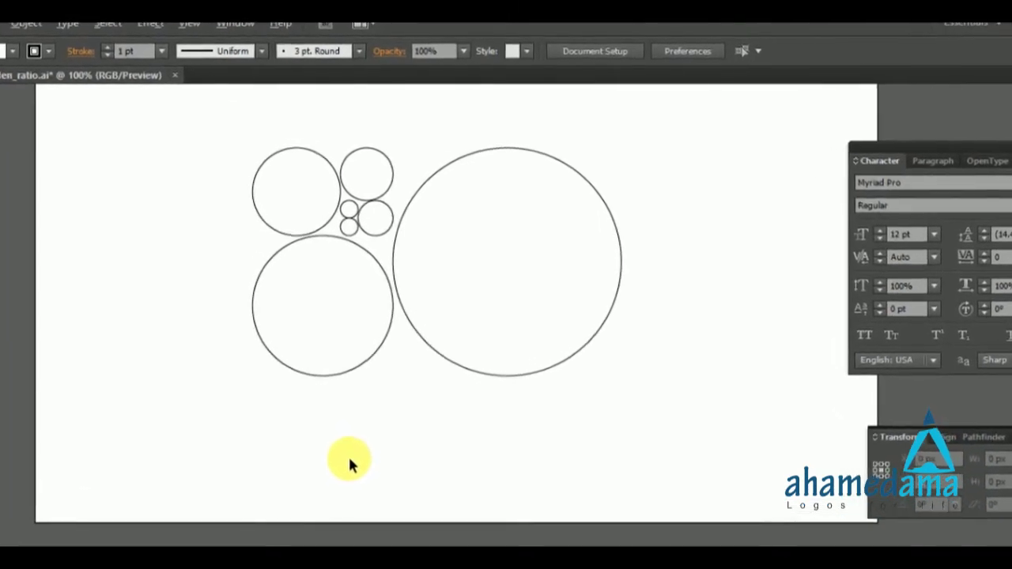
Step: Select all seven circles and align them to a common horizontal and vertical centre
left_click_drag(165, 110, 713, 488)
left_click(276, 136)
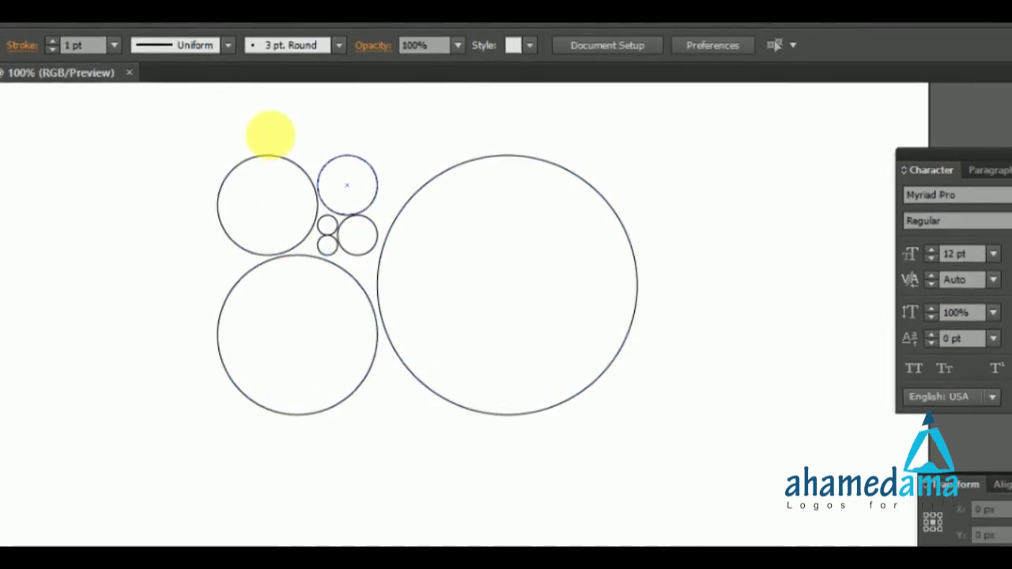
left_click_drag(150, 131, 690, 514)
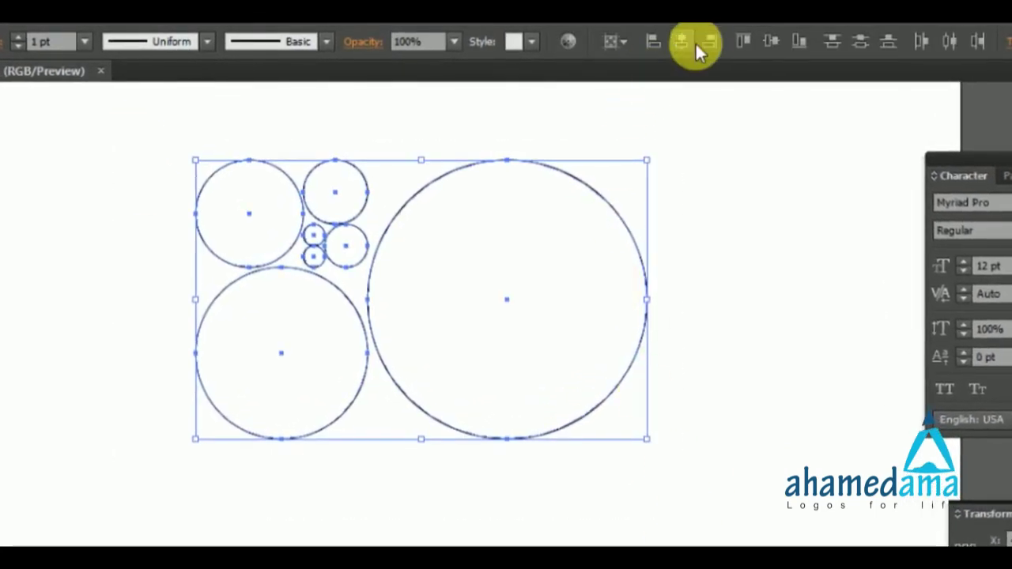
left_click(690, 41)
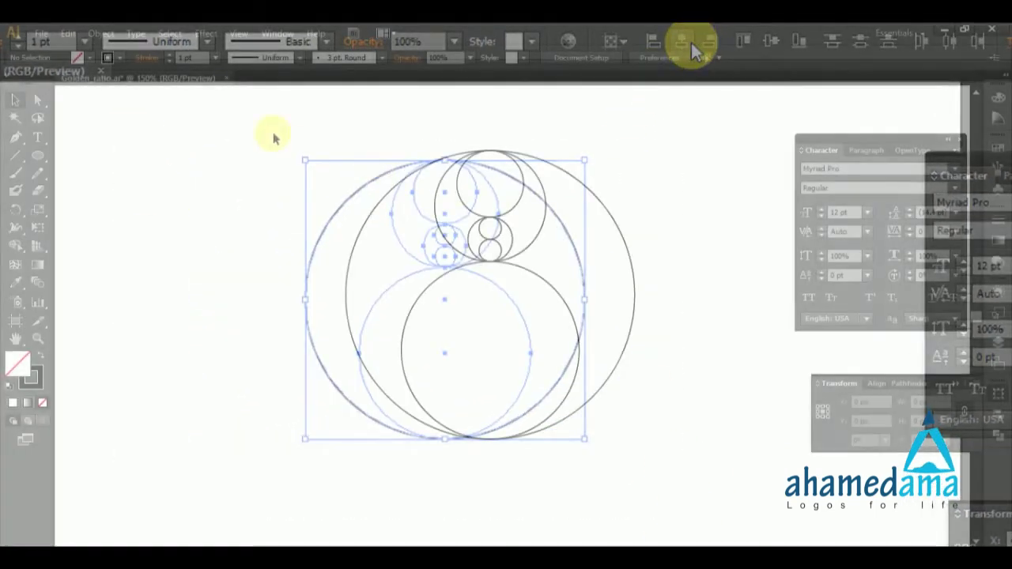
left_click_drag(731, 461, 731, 460)
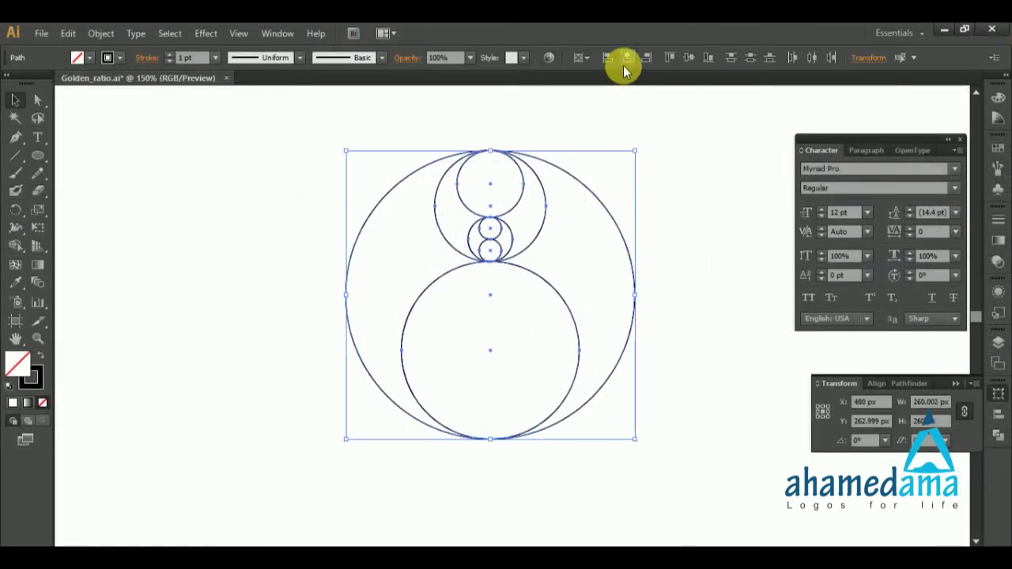
left_click(687, 63)
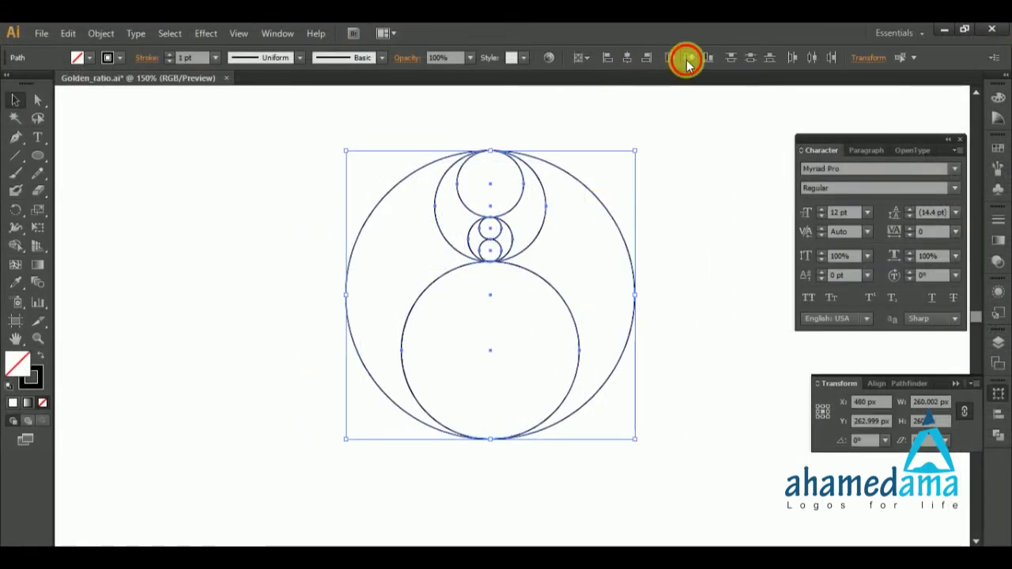
left_click(705, 289)
scroll(536, 332, "down", 2)
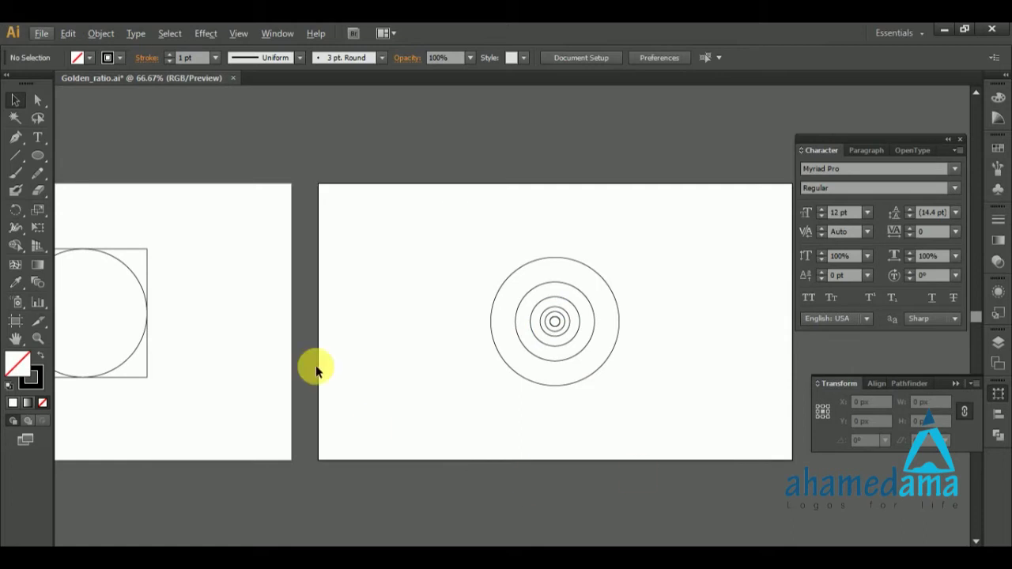
Step: Alt-drag Artboard 1 downward to duplicate it, with its squares and circles, as a third artboard
scroll(546, 331, "up", 2)
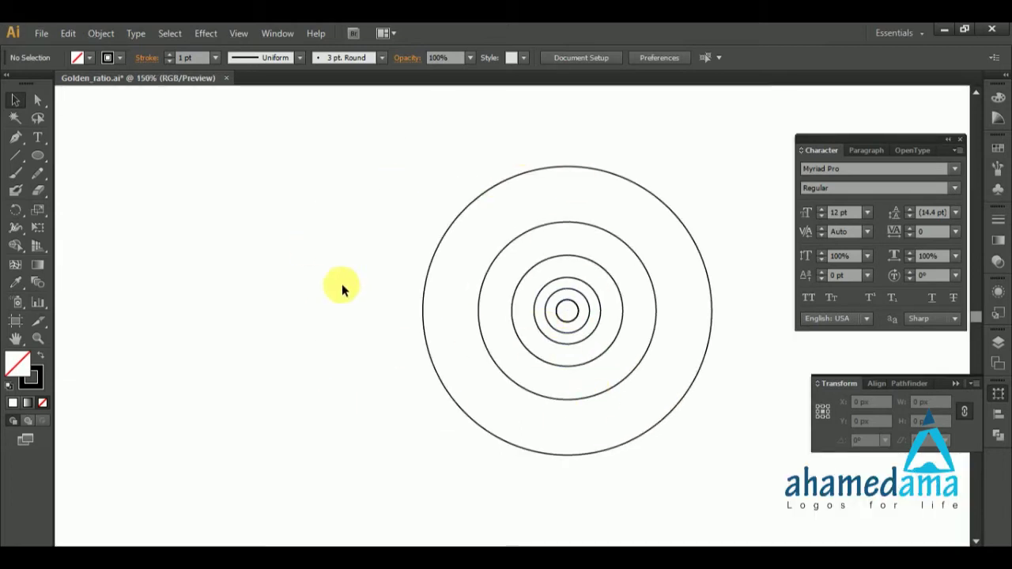
scroll(447, 250, "down", 3)
key("alt")
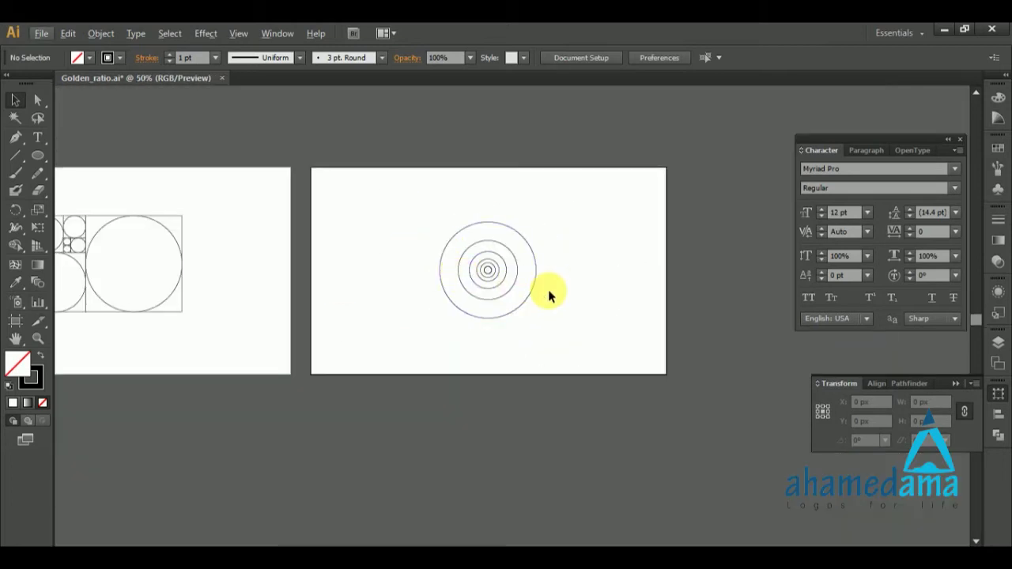
scroll(498, 264, "down", 1)
scroll(264, 320, "up", 1)
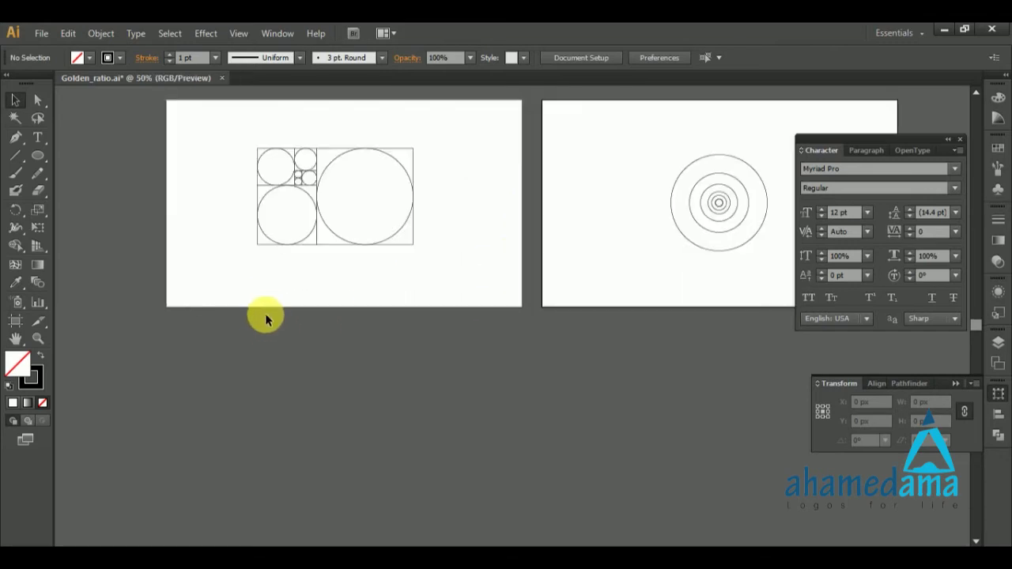
key("shift+o")
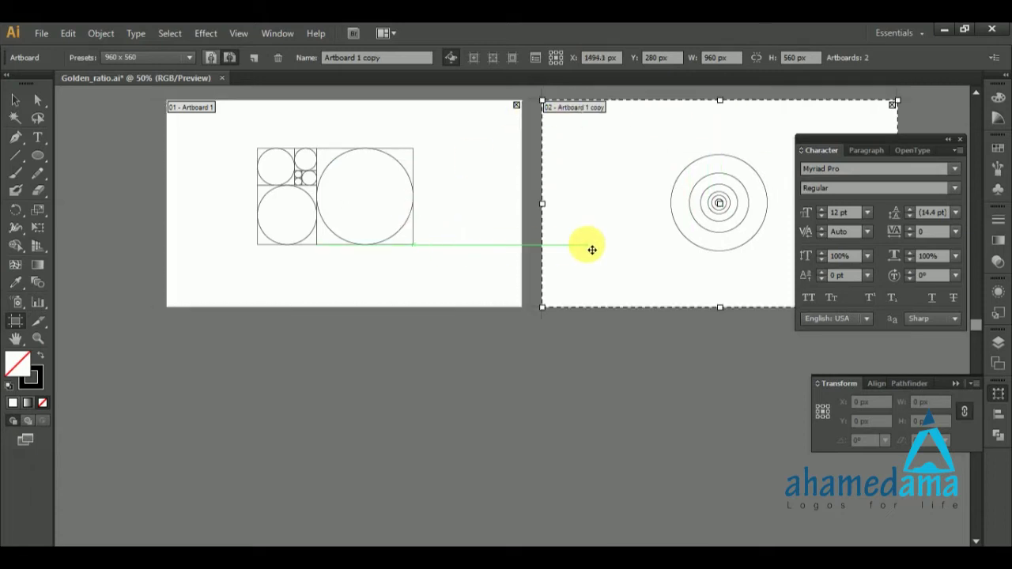
left_click(469, 256)
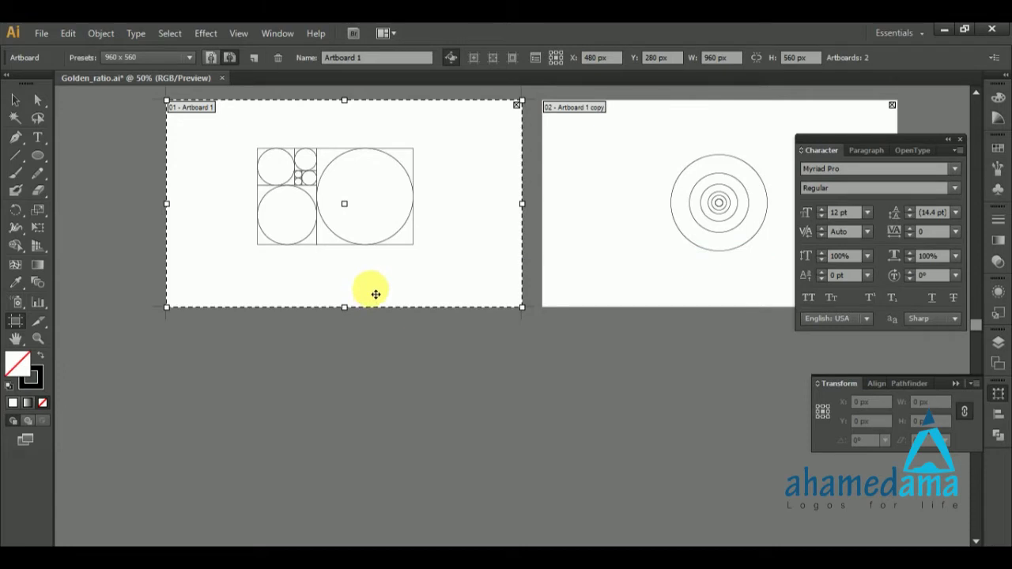
left_click_drag(371, 321, 369, 515)
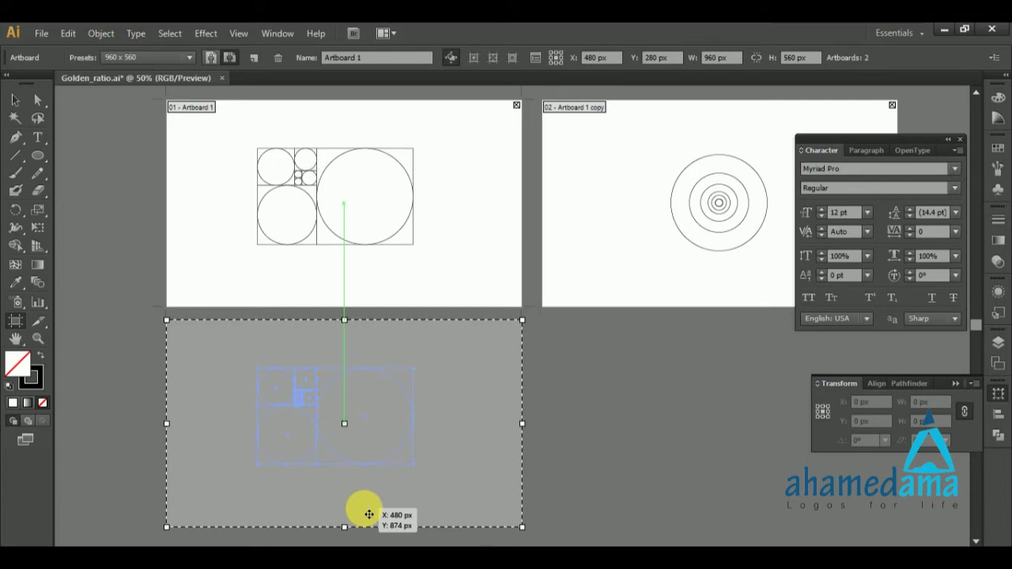
left_click_drag(369, 515, 368, 514)
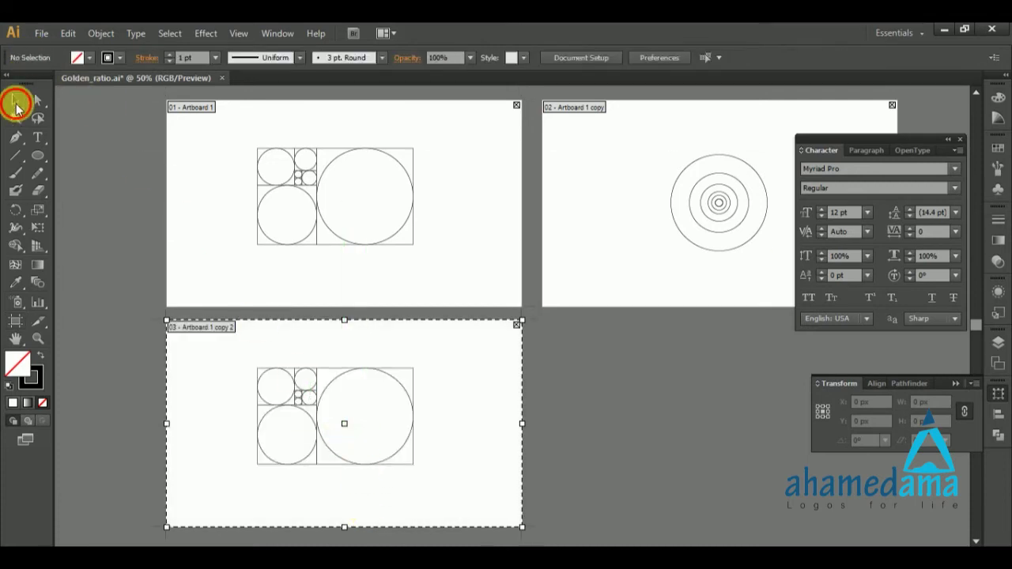
left_click(15, 100)
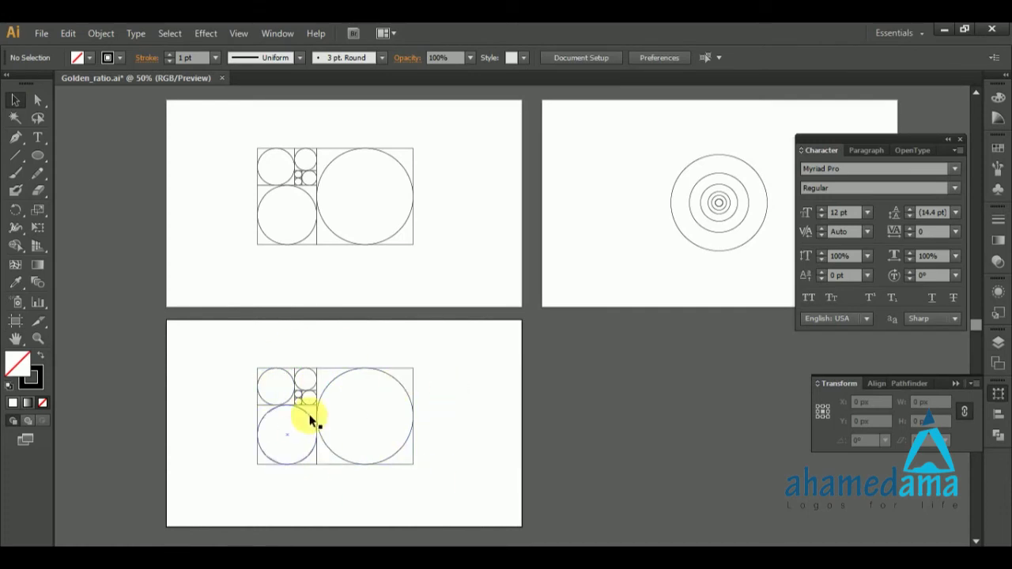
Step: Delete the large right, bottom-left and top-left circles and the small top-square circle
scroll(317, 387, "down", 2)
scroll(282, 395, "up", 2, "alt")
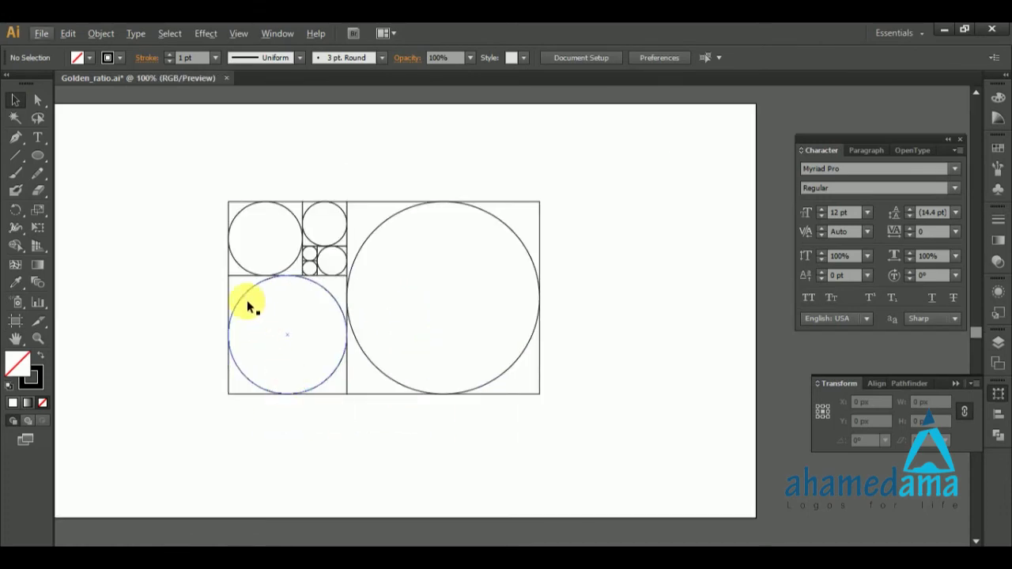
left_click(385, 217)
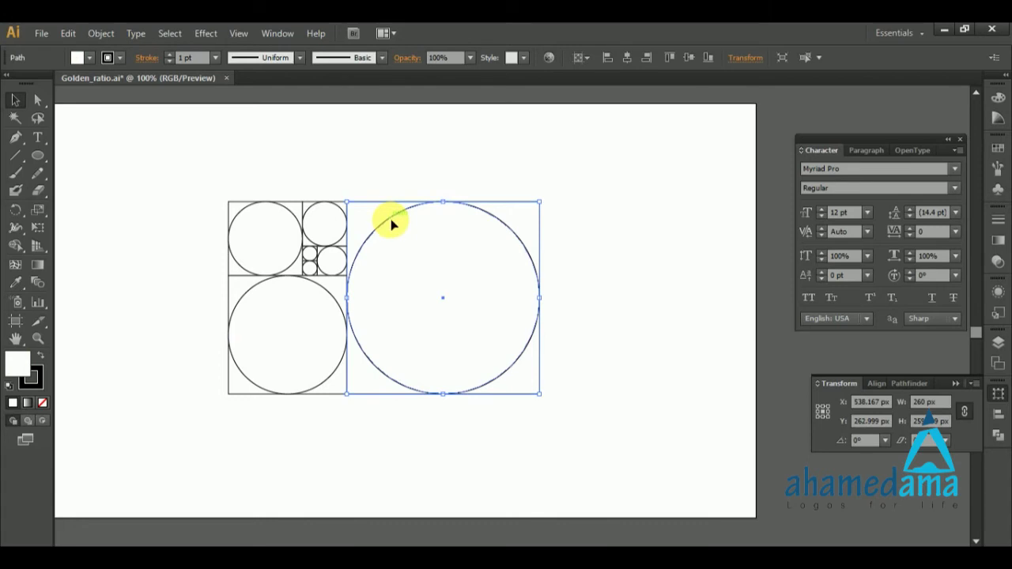
left_click(655, 221)
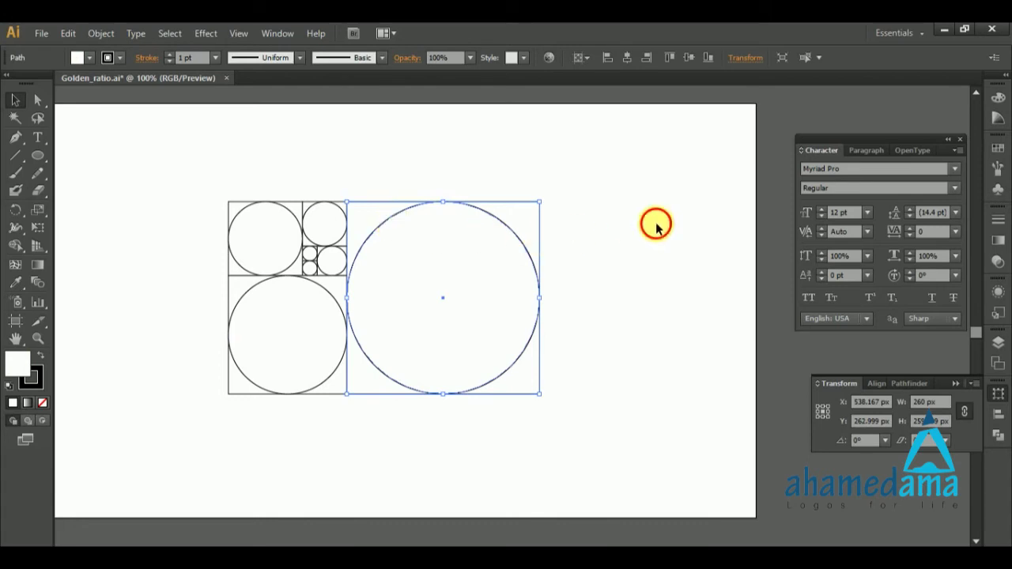
left_click(514, 236)
key("Delete")
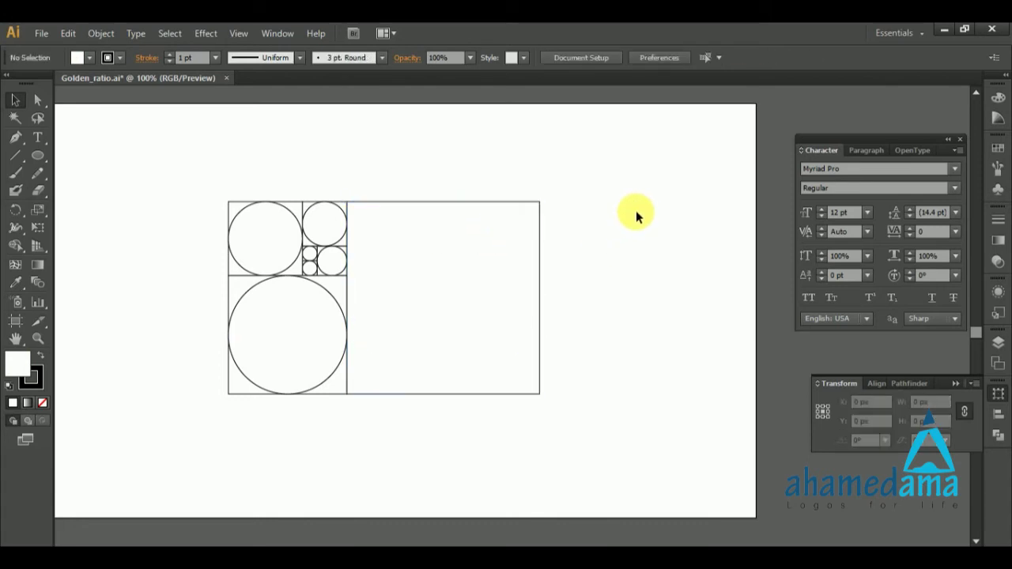
left_click(331, 292)
key("Delete")
left_click(292, 260)
key("Delete")
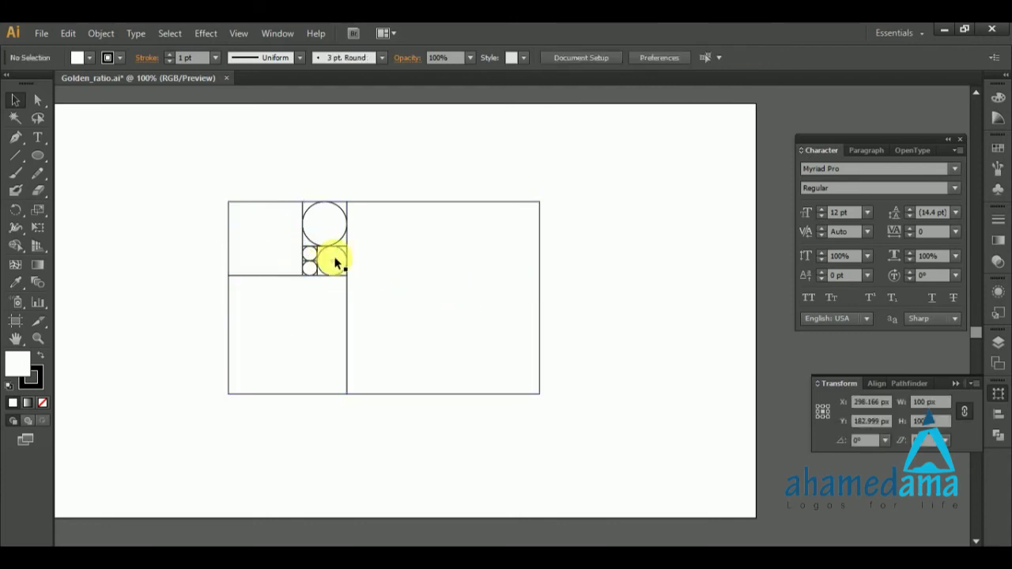
left_click(336, 209)
key("Delete")
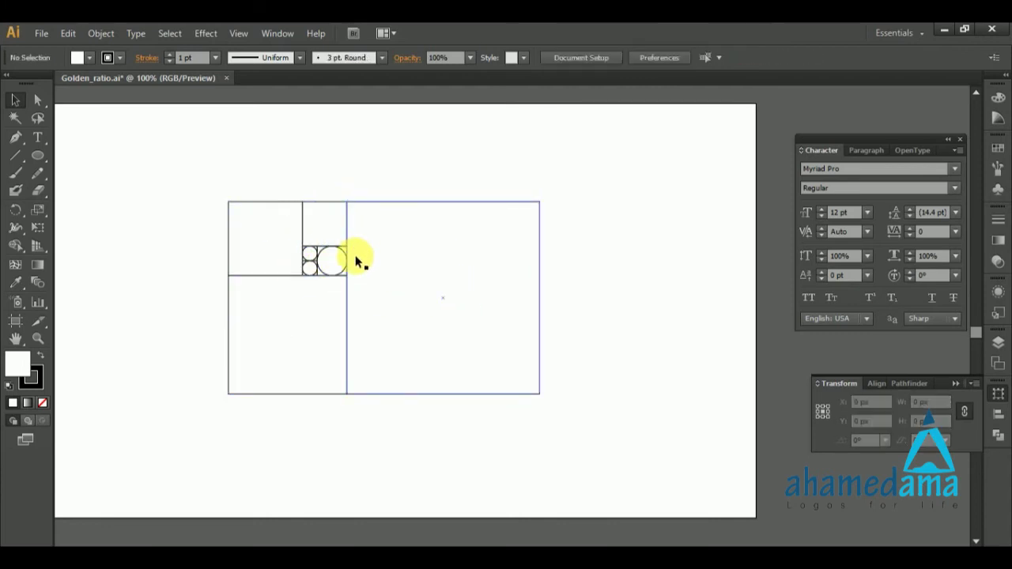
Step: Delete the 40 px circle and both tiny circles, then select all remaining squares
scroll(337, 265, "up", 2)
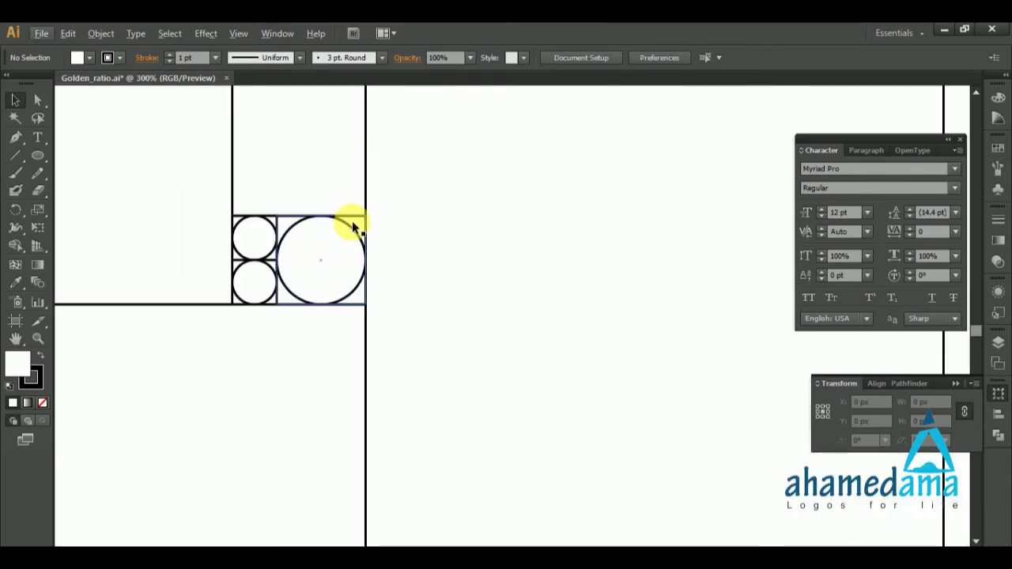
left_click(355, 220)
key("Delete")
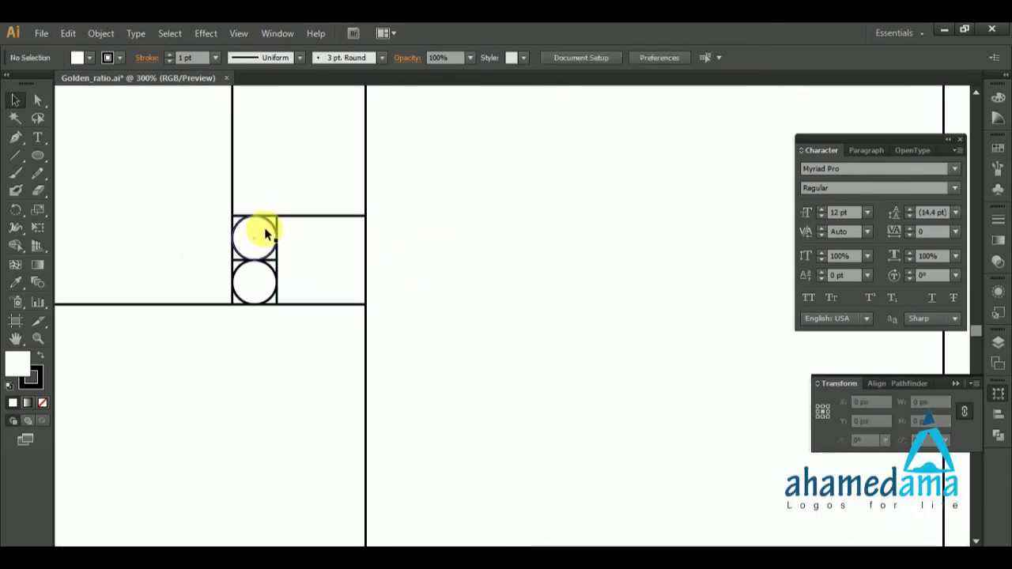
left_click(270, 221)
key("Delete")
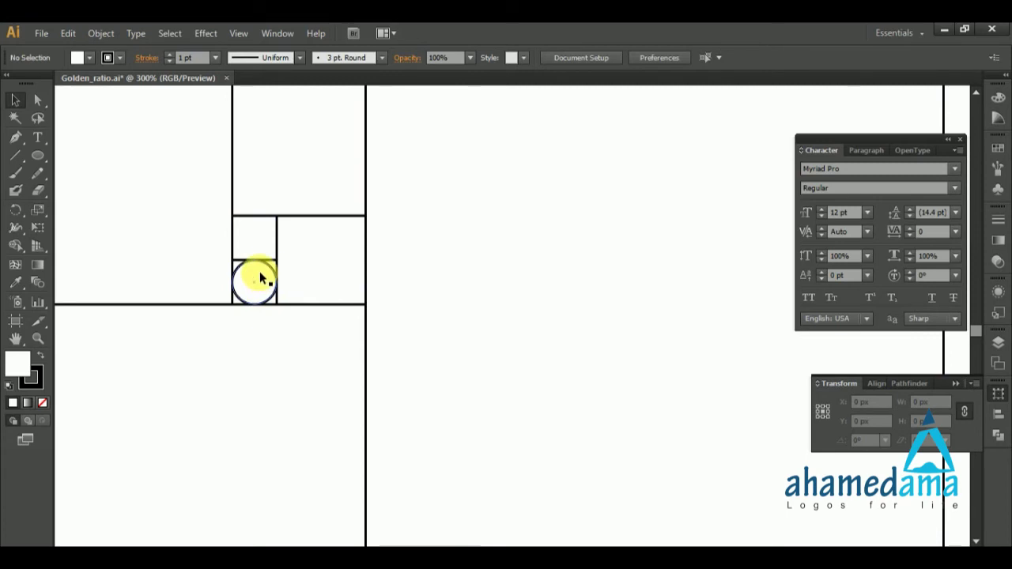
left_click(264, 270)
key("Delete")
scroll(445, 330, "down", 5)
scroll(476, 408, "up", 1)
left_click_drag(279, 210, 608, 445)
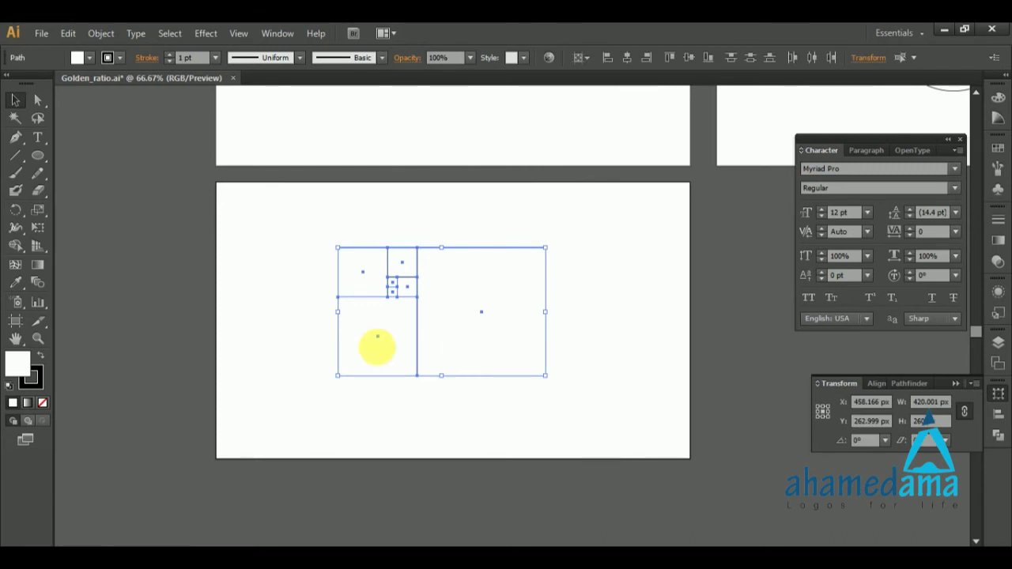
Step: Align the selected squares' horizontal and vertical centres into nested squares, then deselect
left_click(629, 60)
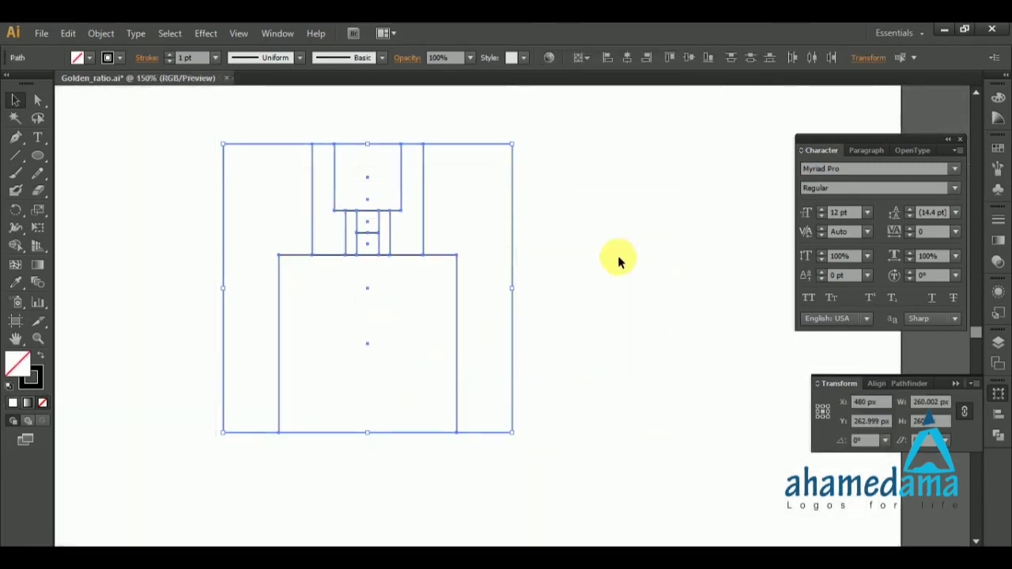
left_click(689, 57)
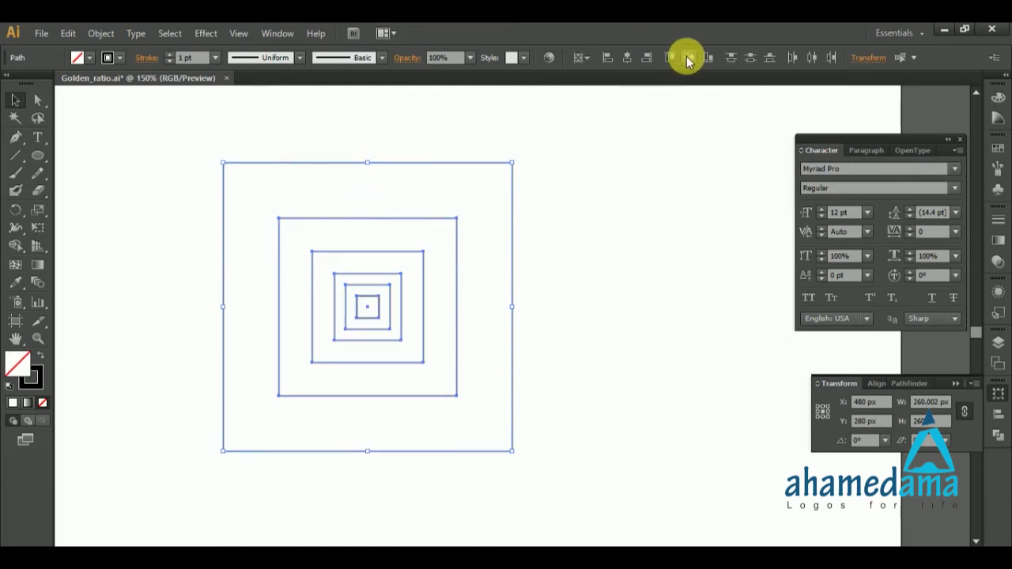
left_click(644, 286)
scroll(384, 282, "down", 3)
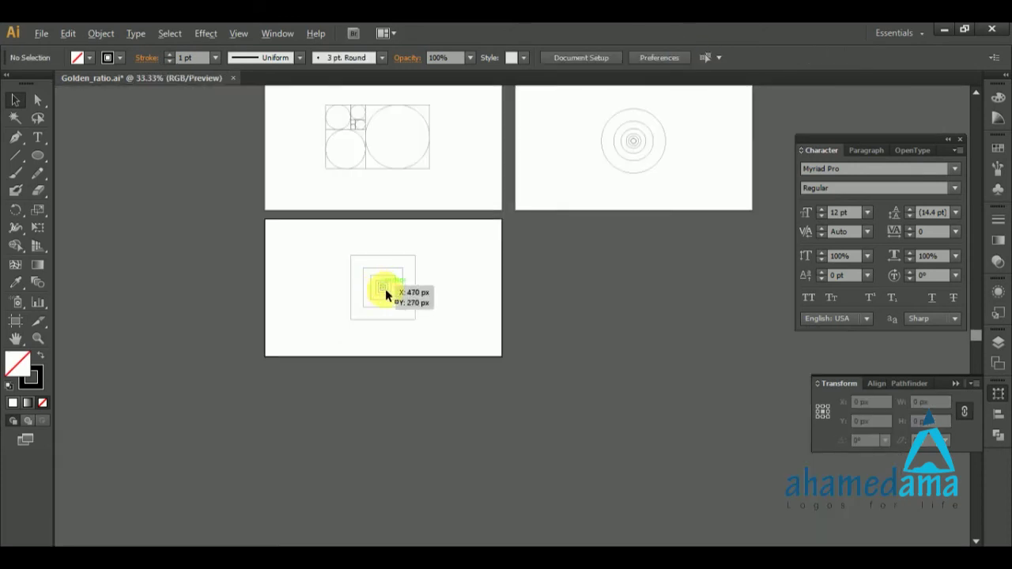
scroll(488, 289, "up", 2)
scroll(553, 214, "down", 2)
scroll(559, 210, "up", 1)
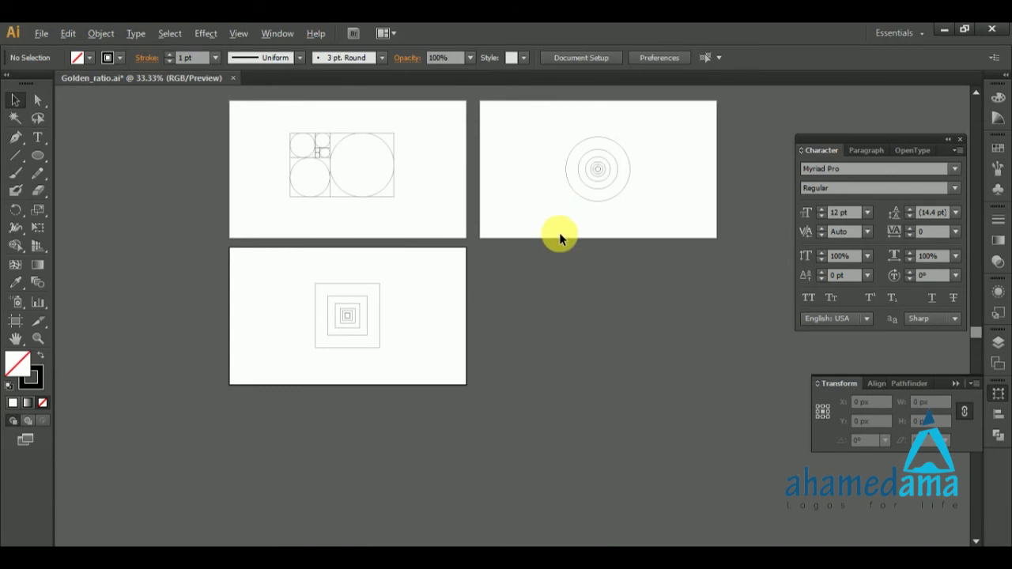